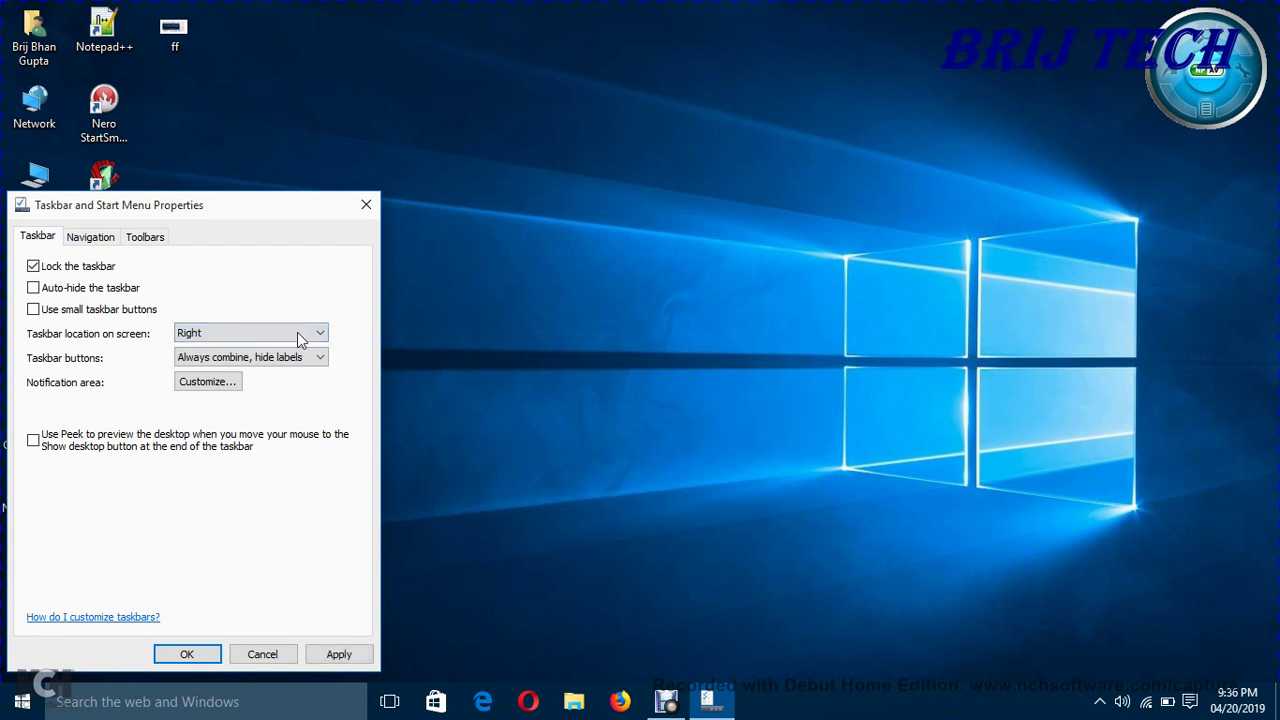
Step: Apply the Right taskbar location and view the search pane's expanded menu from the relocated taskbar
left_click(337, 652)
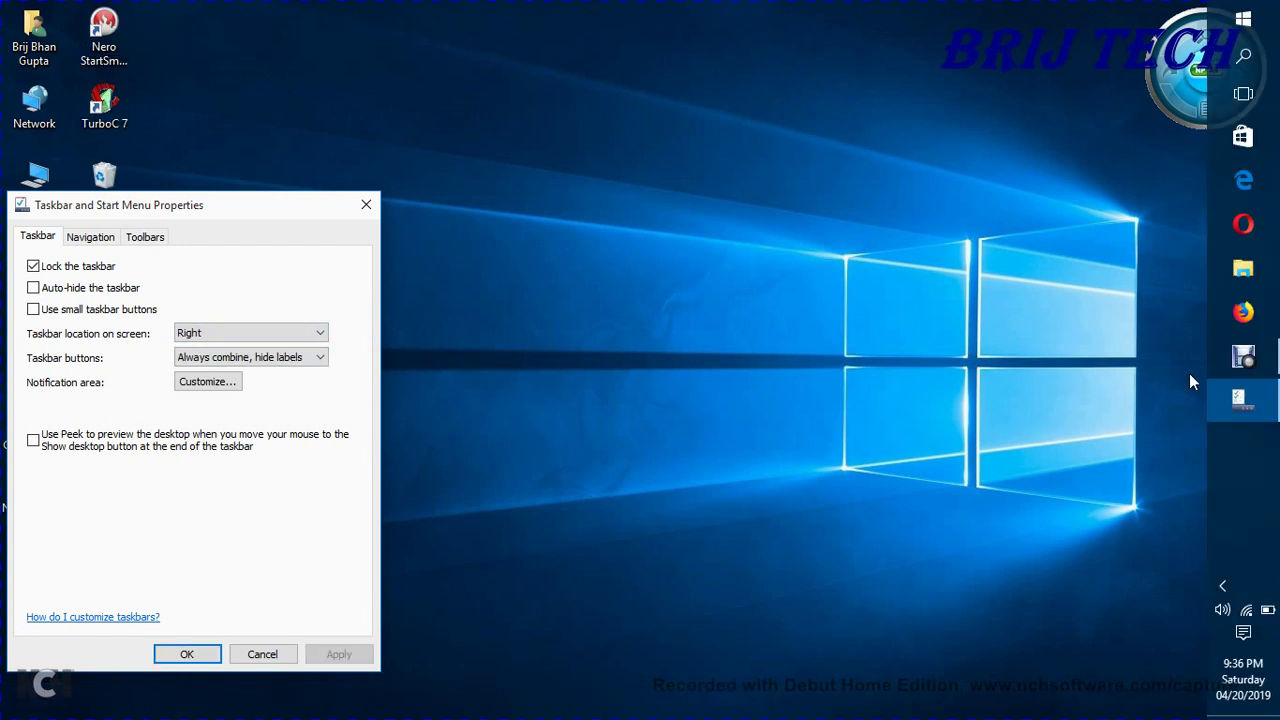
left_click(1245, 65)
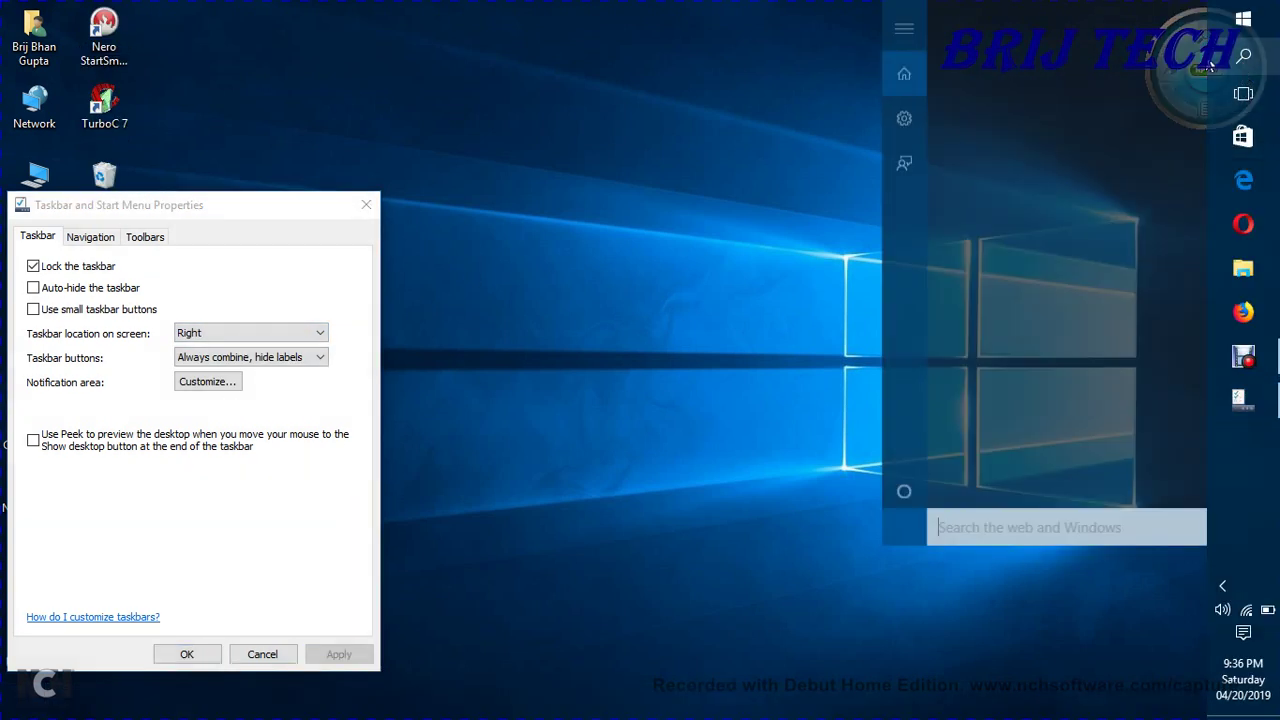
left_click(858, 30)
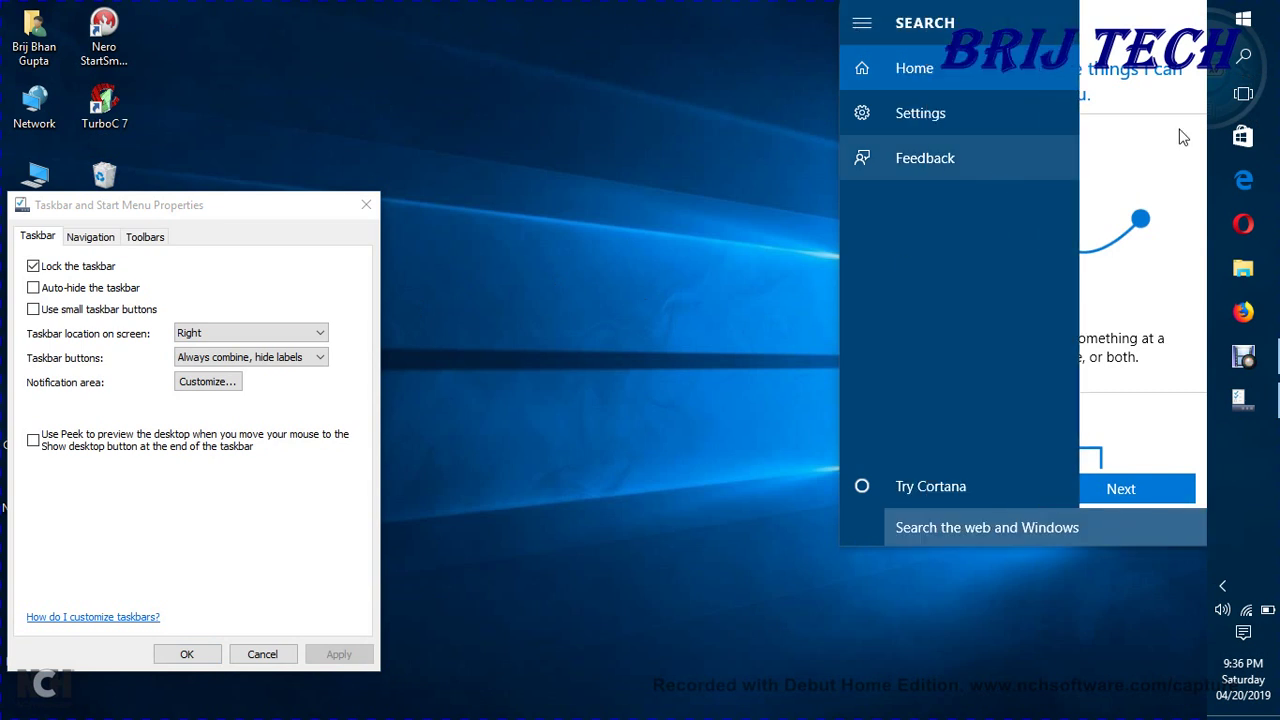
left_click(688, 177)
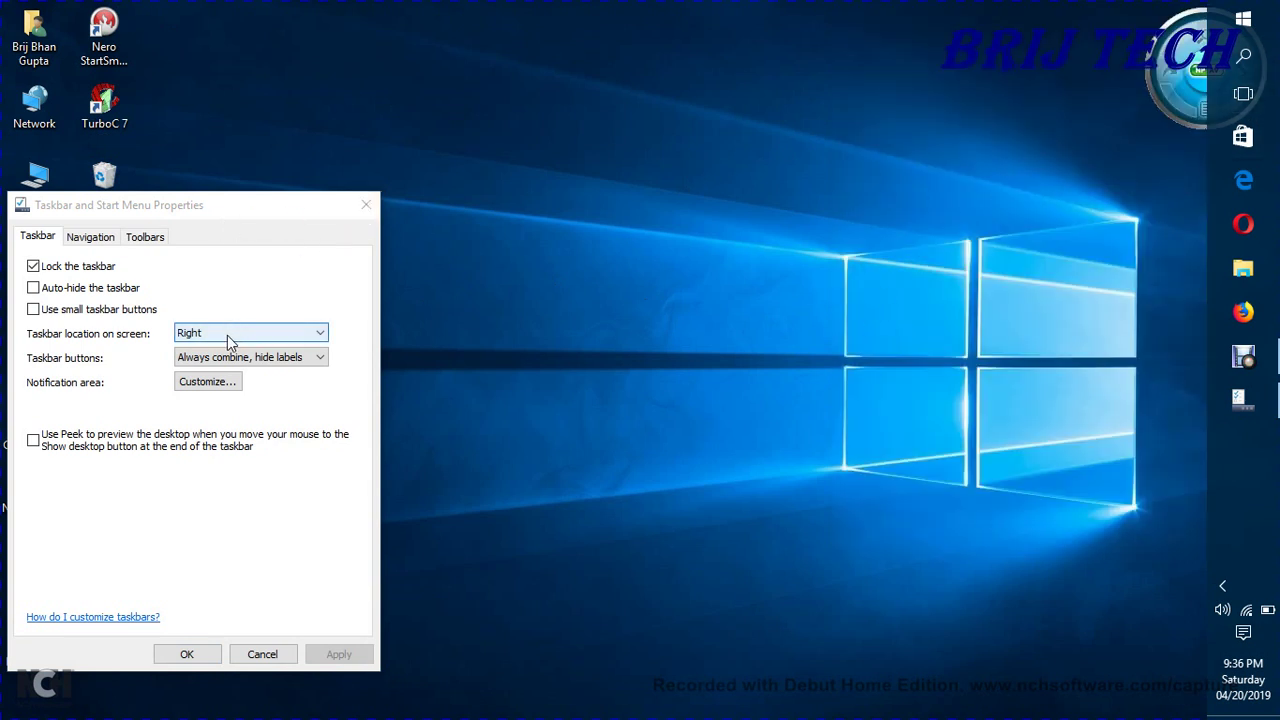
Step: Turn on auto-hide for the taskbar, apply it and close the taskbar properties
left_click(78, 288)
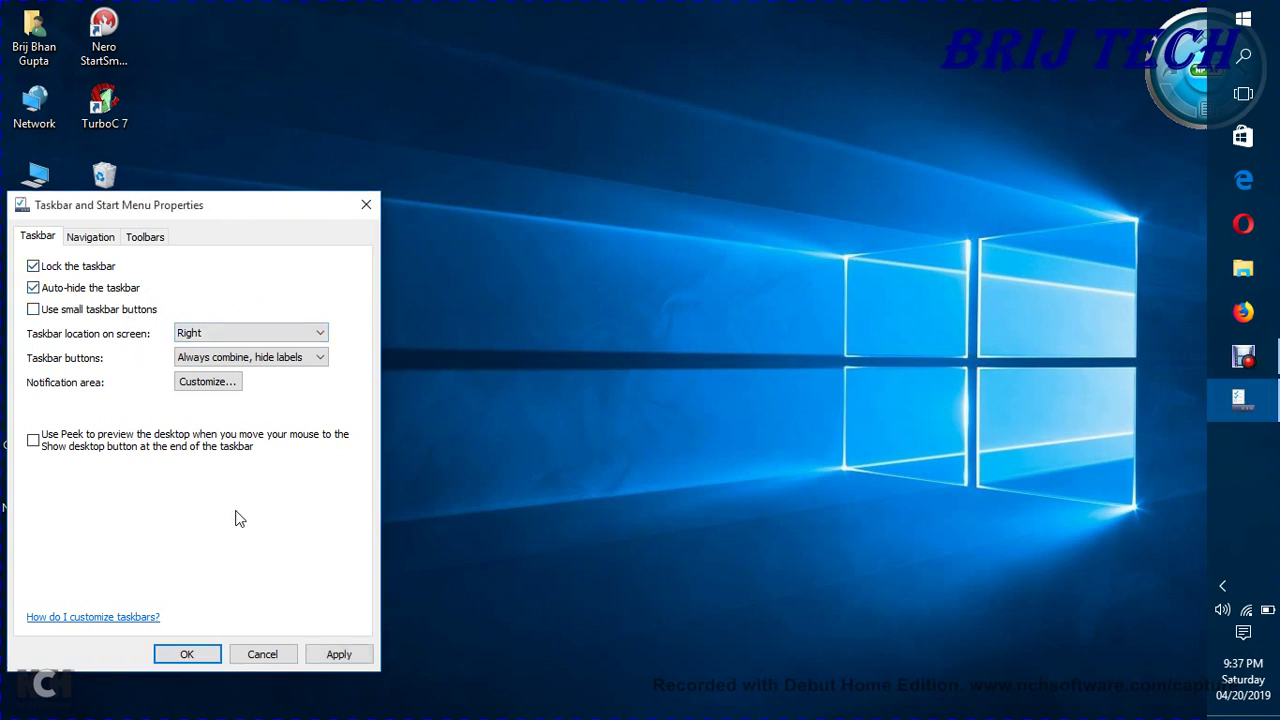
left_click(340, 655)
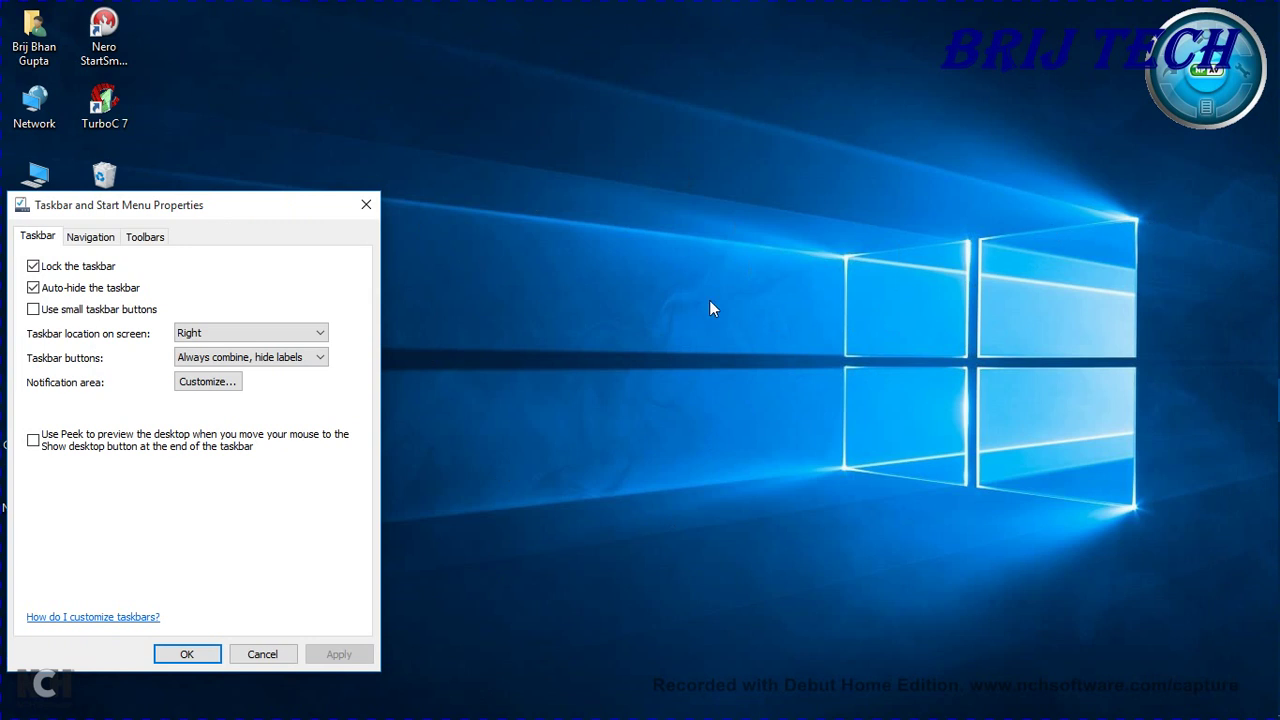
left_click(361, 207)
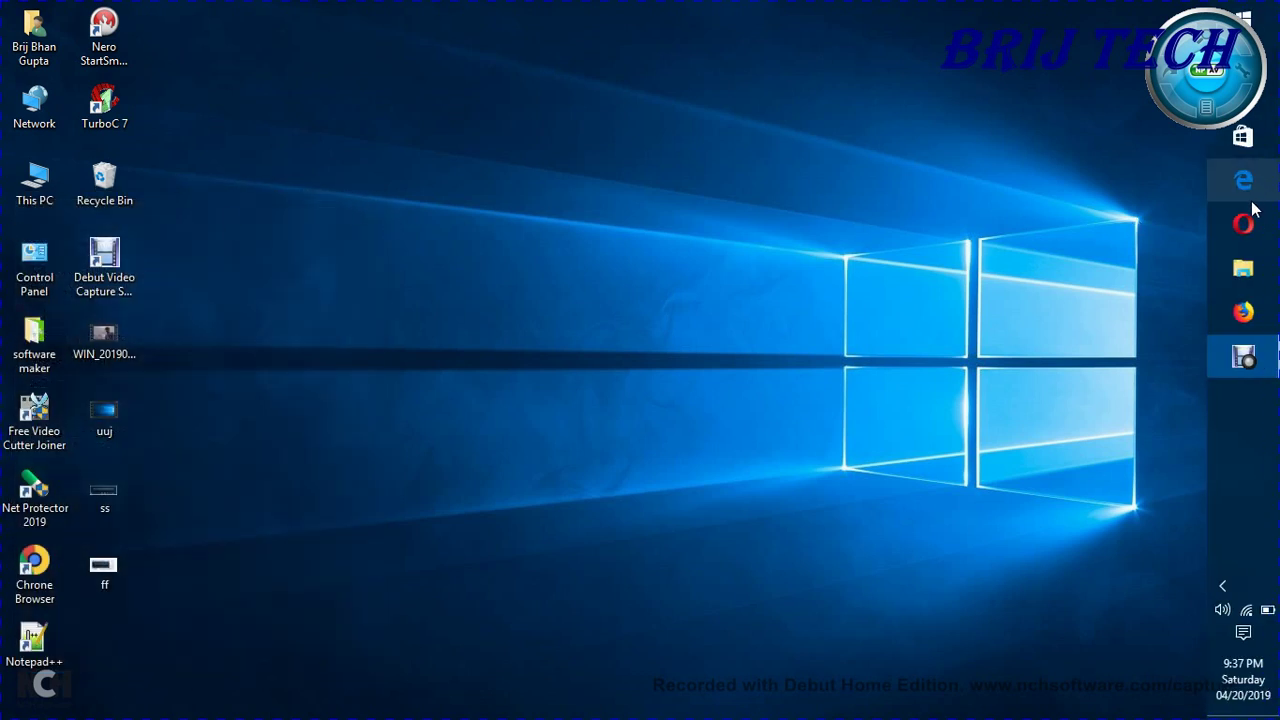
Step: Reopen the taskbar properties, set the taskbar location to Bottom with auto-hide off, and save the settings
right_click(1235, 460)
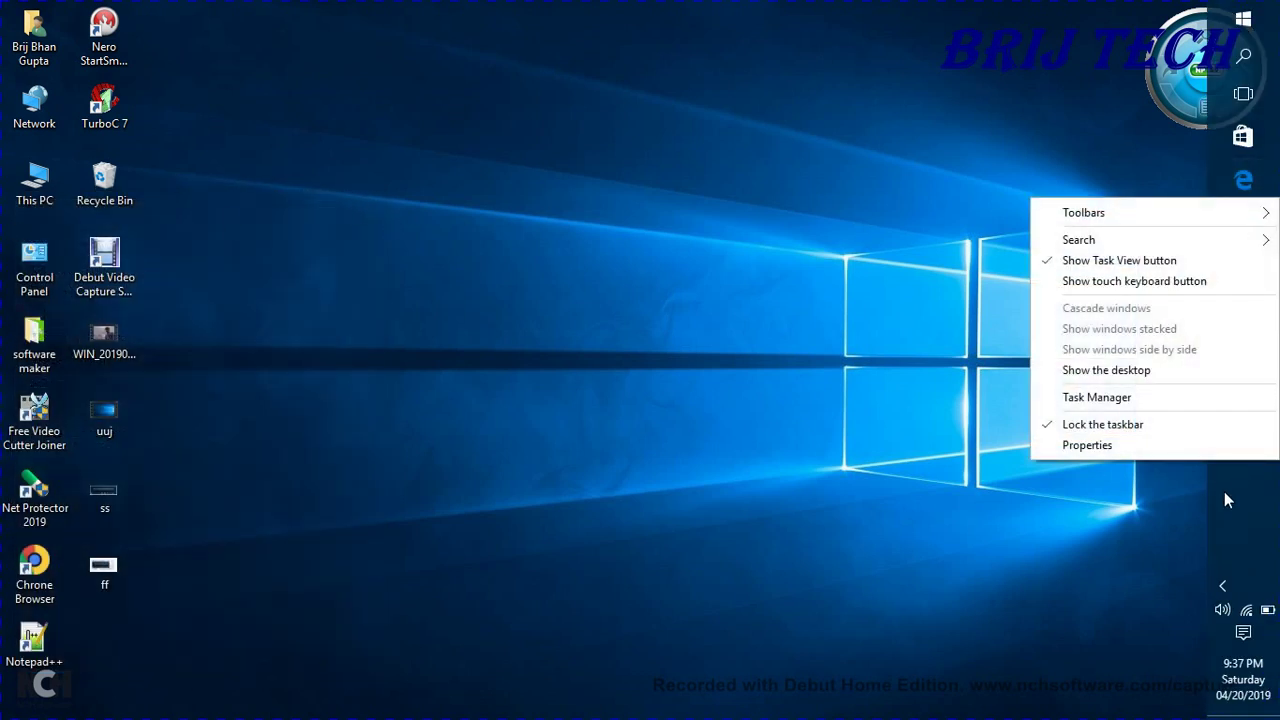
left_click(1100, 446)
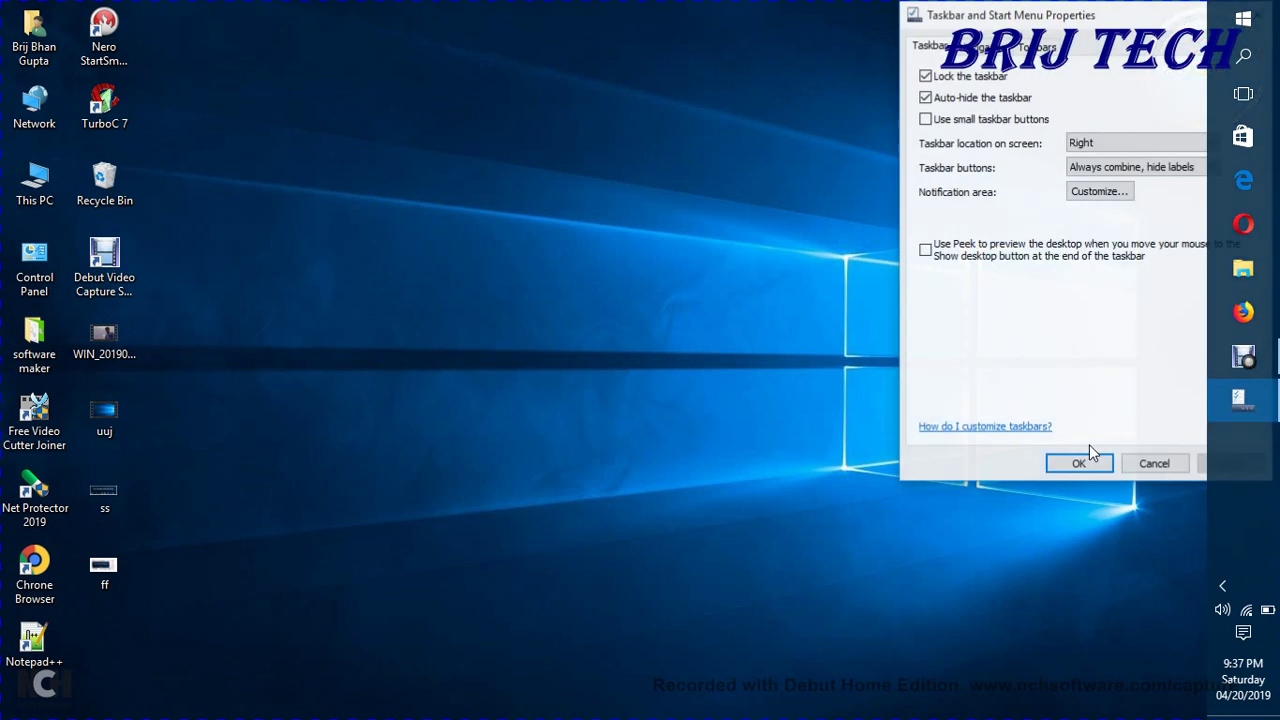
left_click(1090, 143)
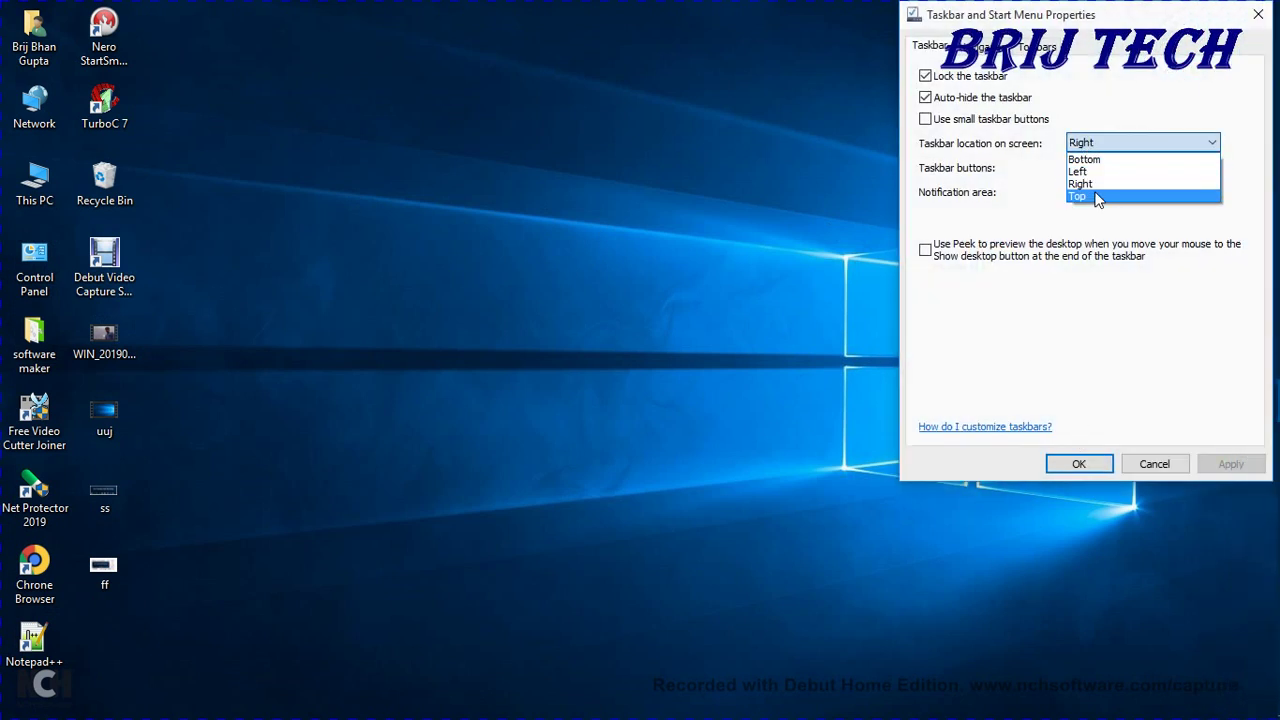
left_click(1095, 157)
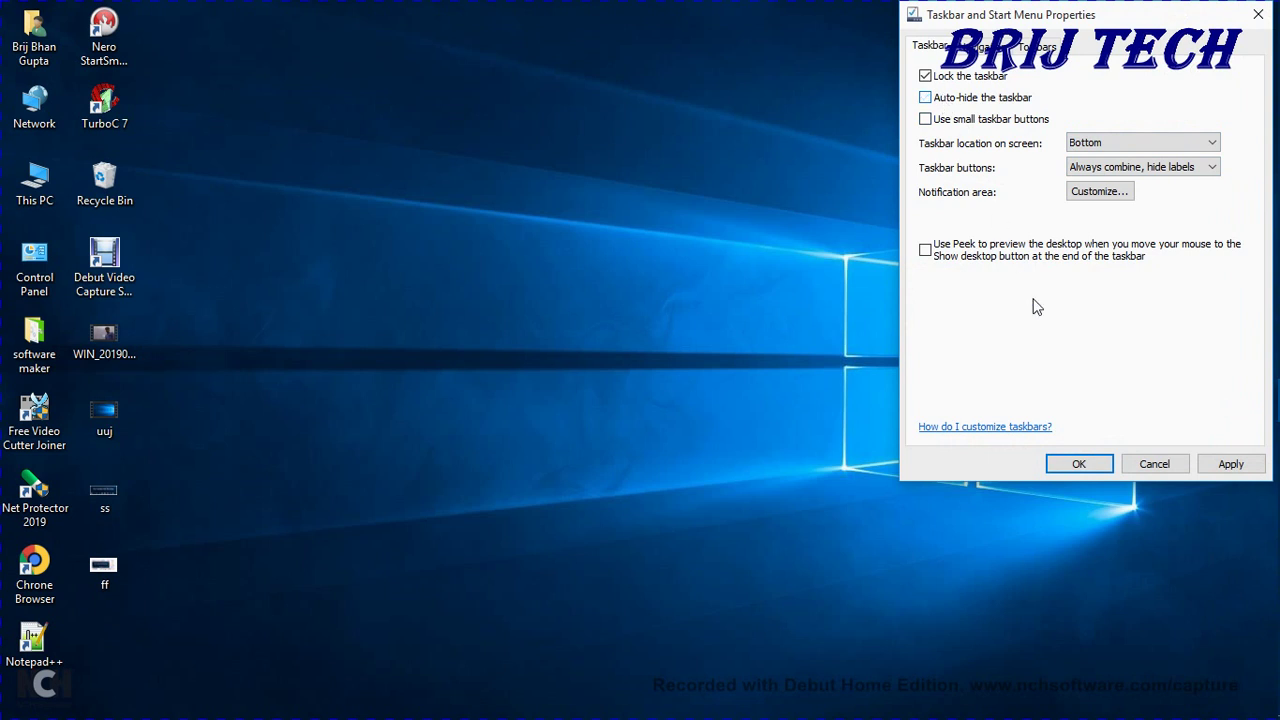
left_click(1230, 463)
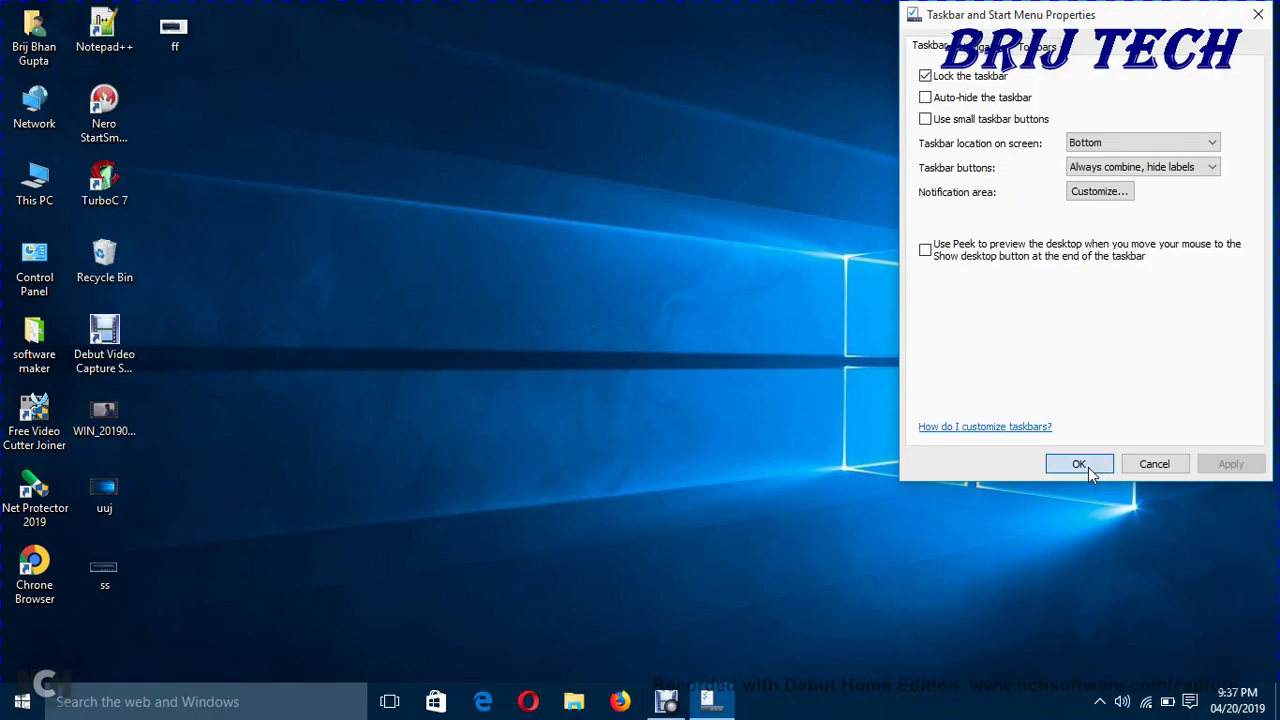
left_click(1081, 464)
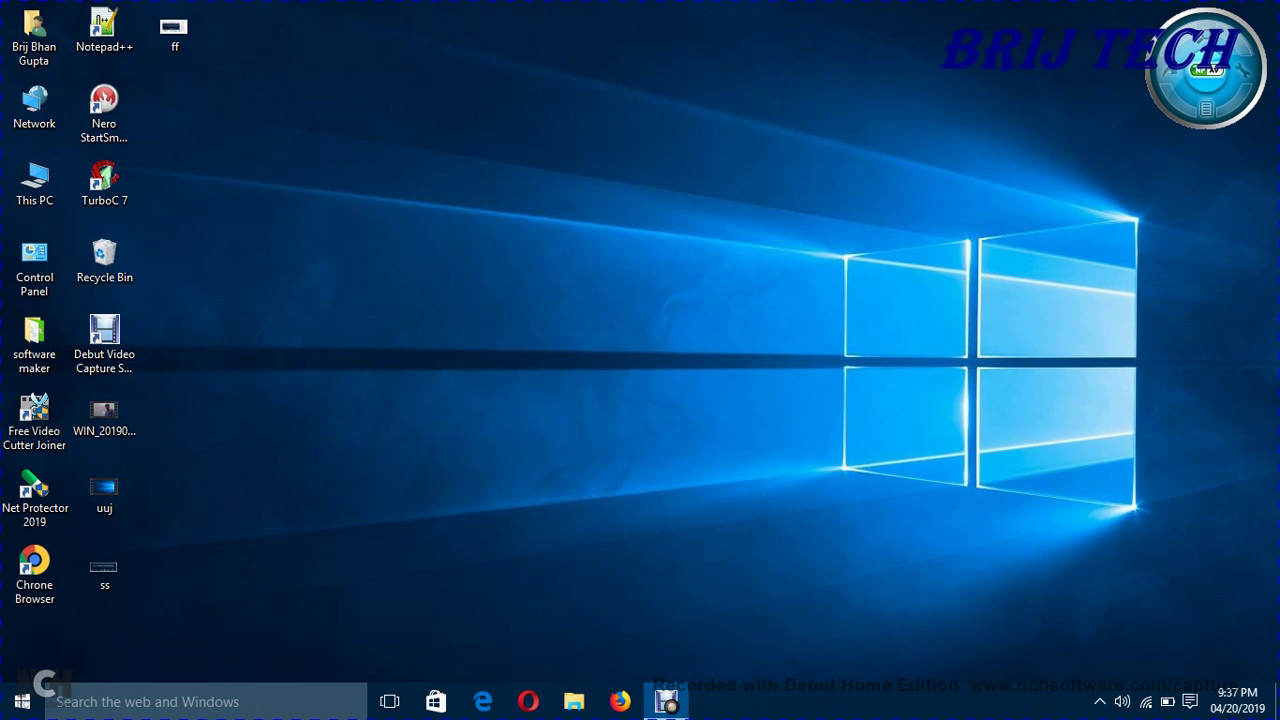
Step: Open the taskbar properties again and move the dialog to the middle of the desktop
right_click(860, 708)
right_click(798, 710)
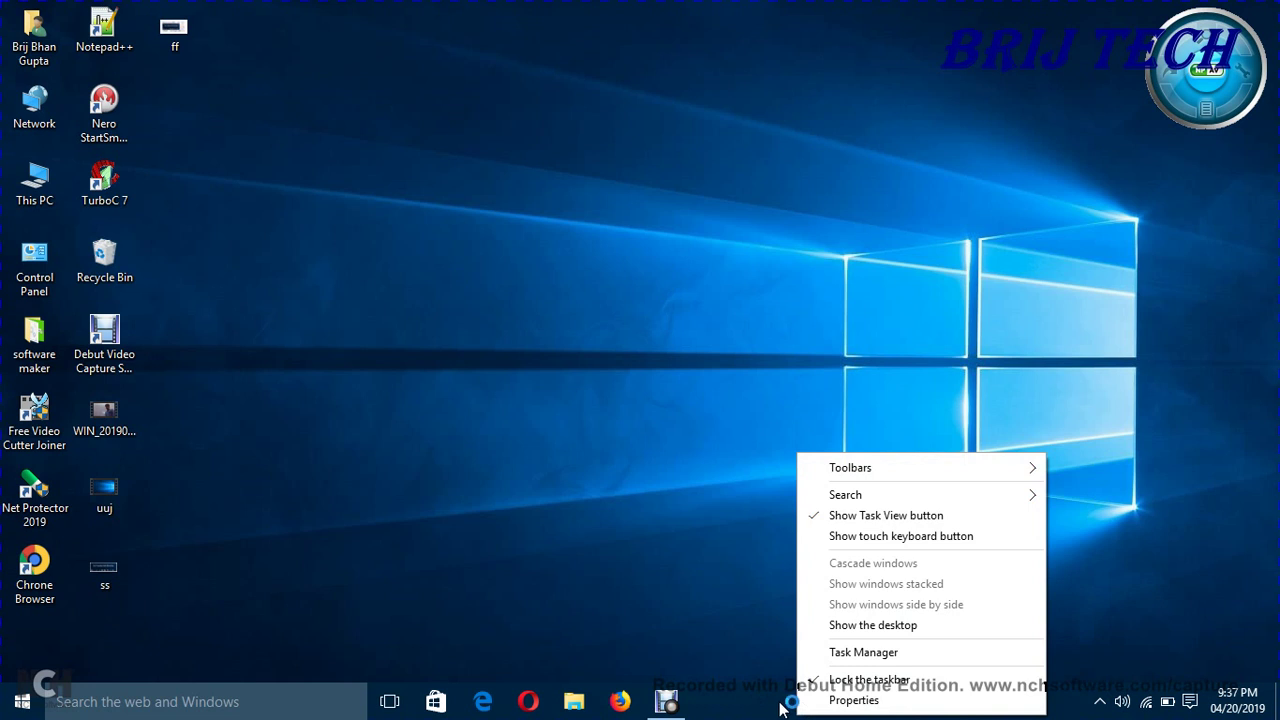
right_click(781, 704)
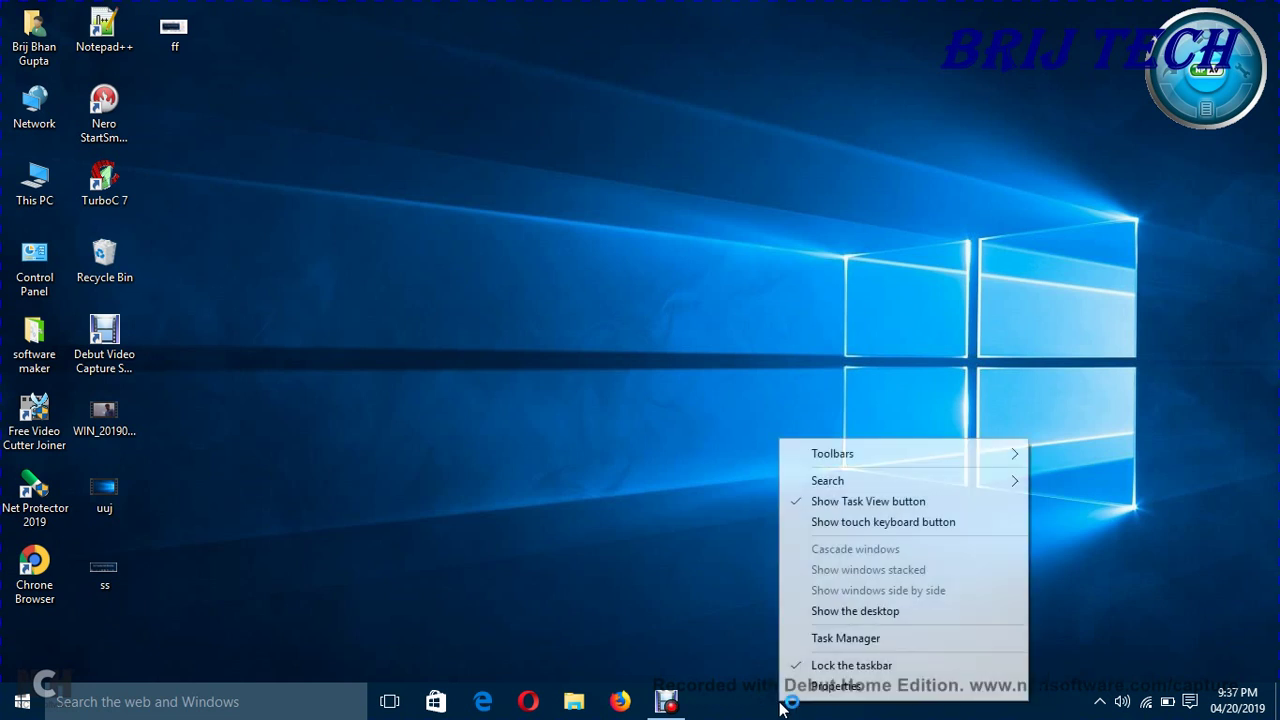
left_click(838, 687)
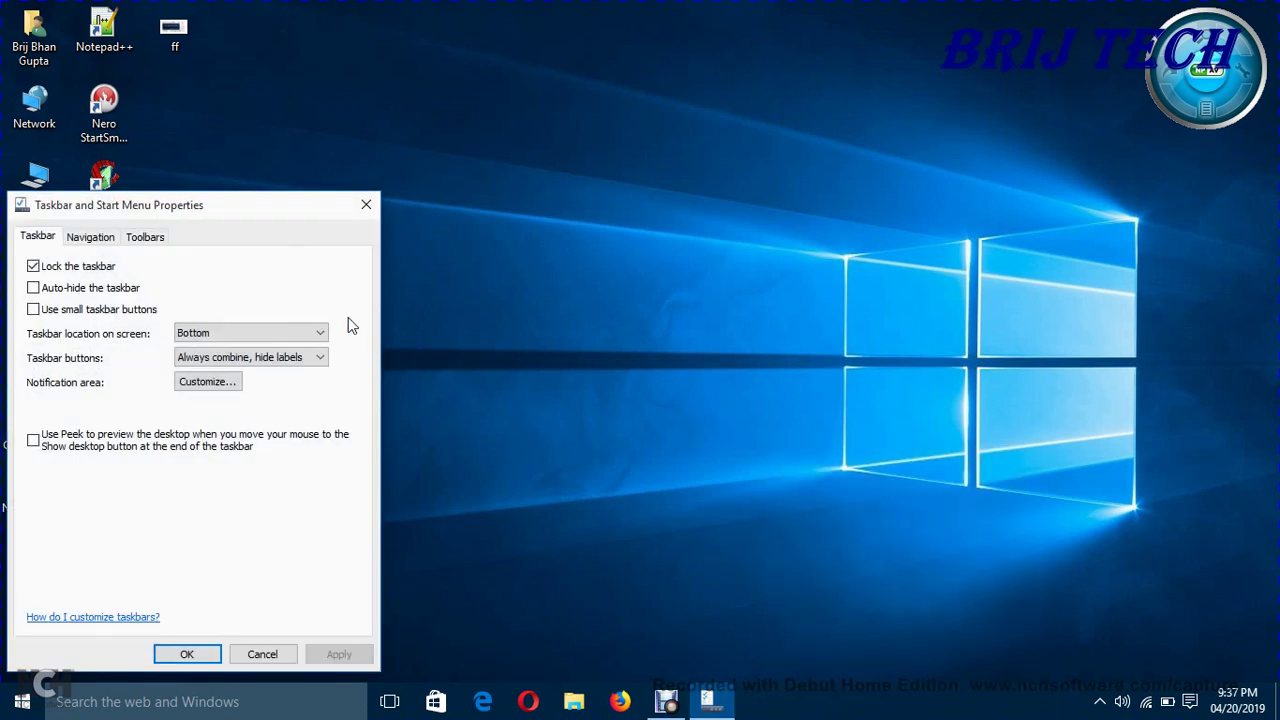
left_click_drag(267, 205, 766, 123)
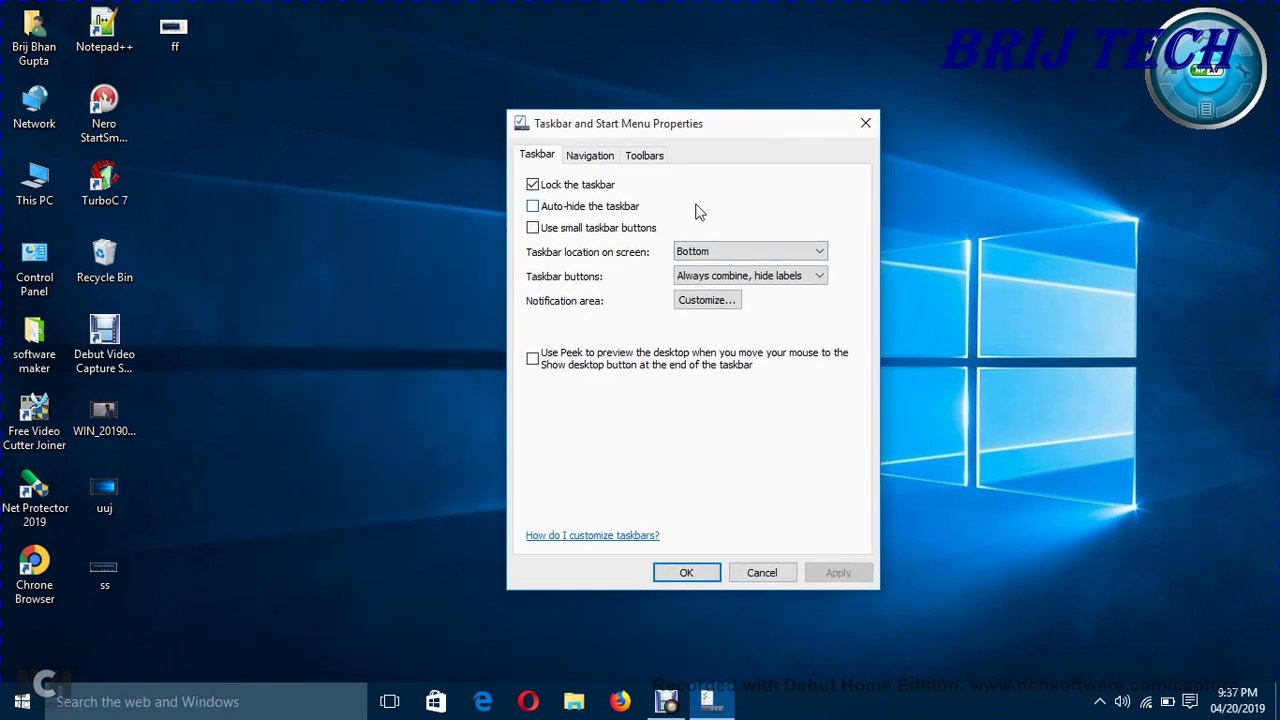
Step: Enable auto-hide for the bottom taskbar with small taskbar buttons left off, apply it and reveal the hidden taskbar
left_click(532, 206)
left_click(532, 228)
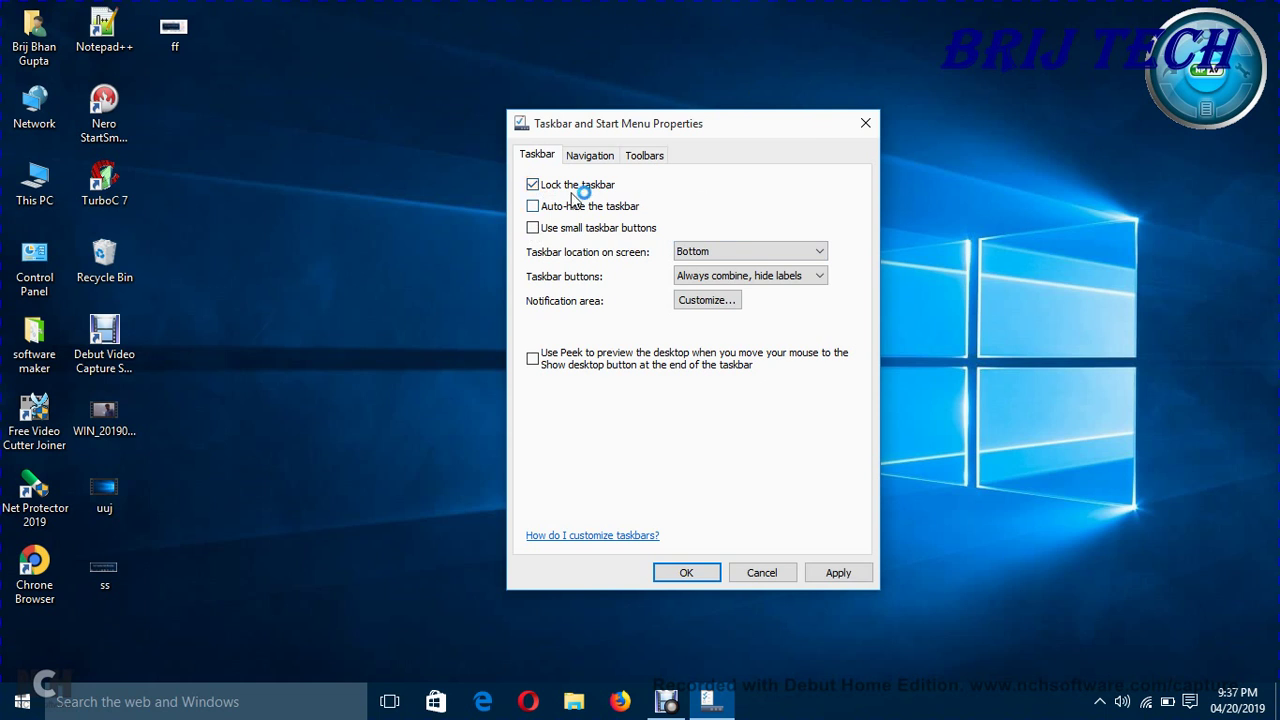
left_click(532, 207)
left_click(843, 571)
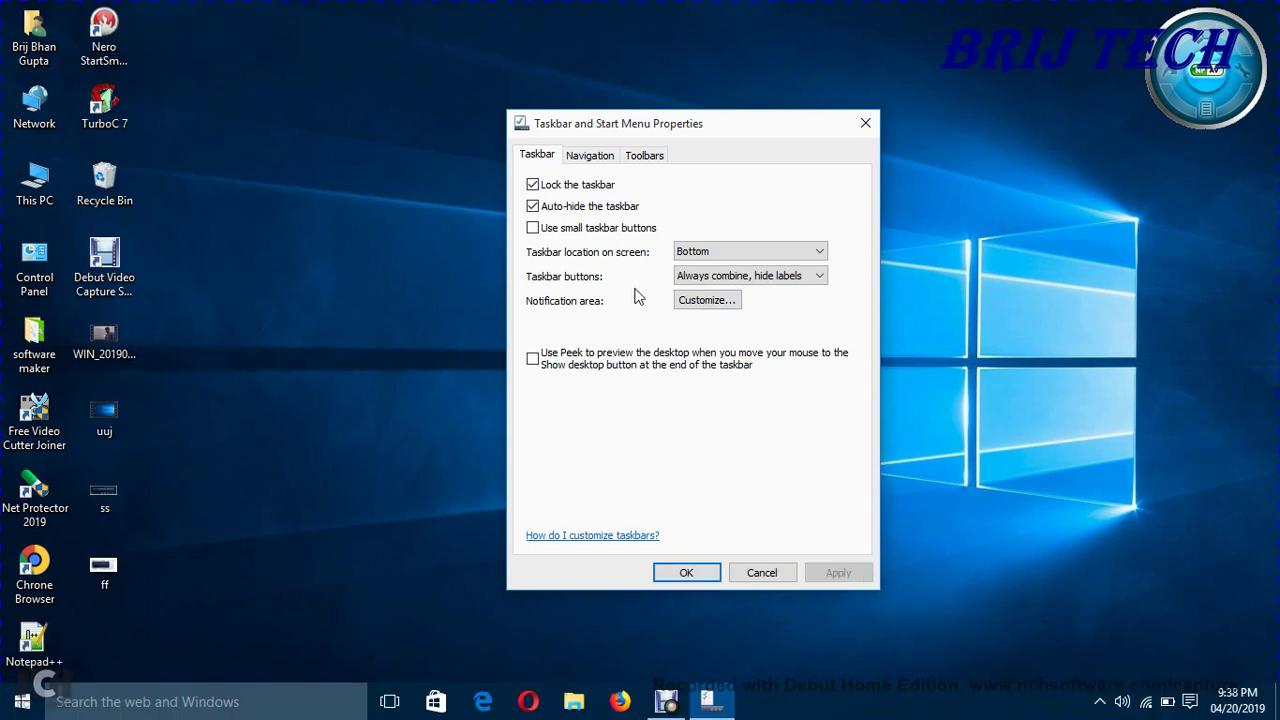
left_click(866, 704)
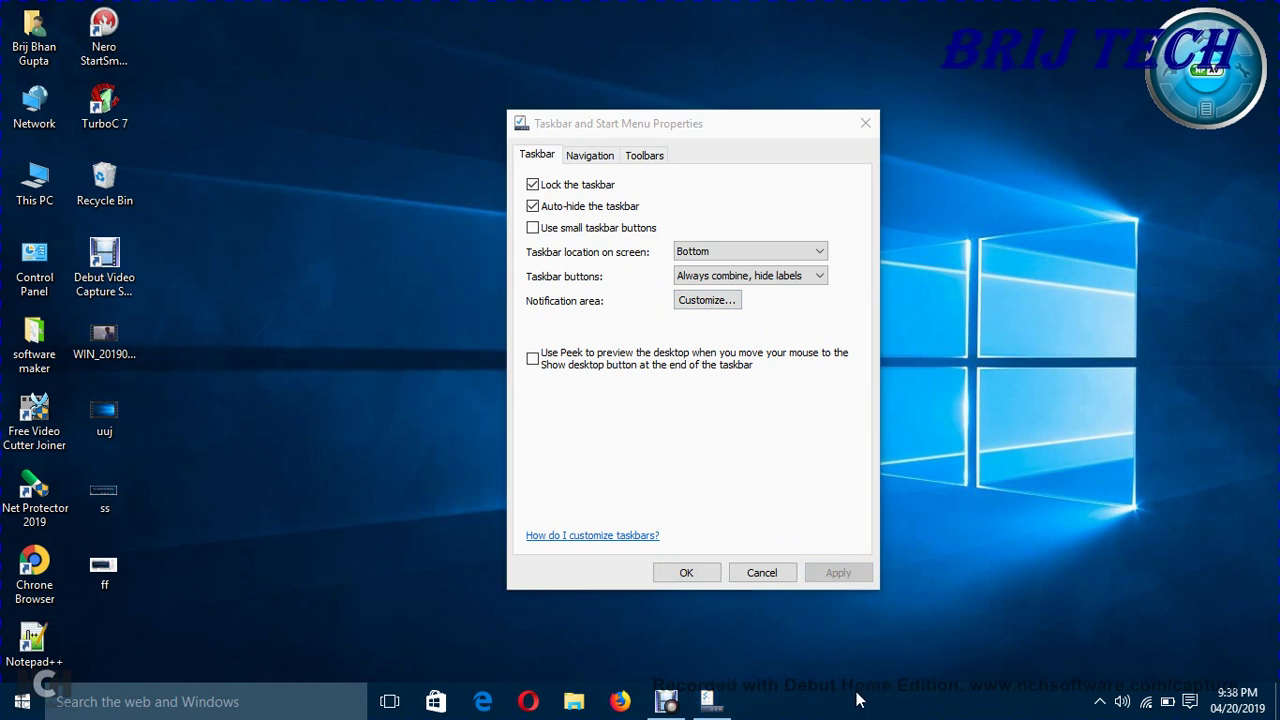
Step: Unlock the taskbar, apply the change and check the taskbar's hiding behaviour
left_click(533, 185)
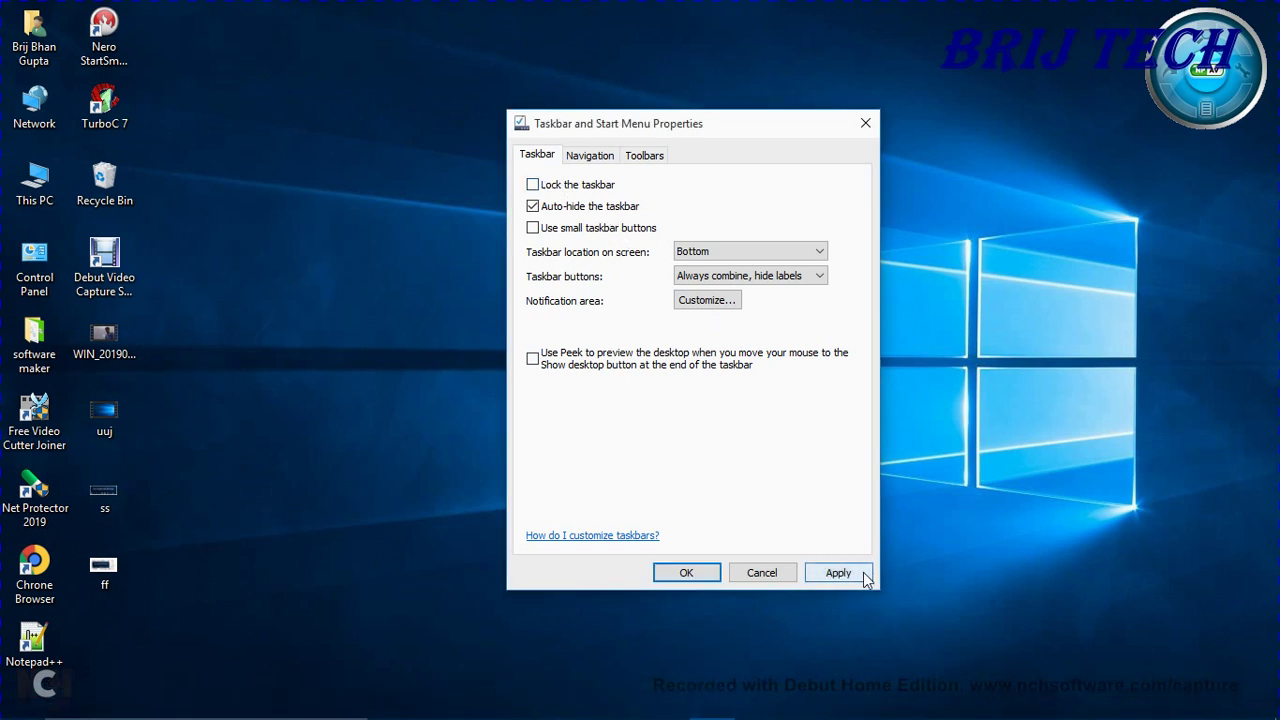
left_click(864, 576)
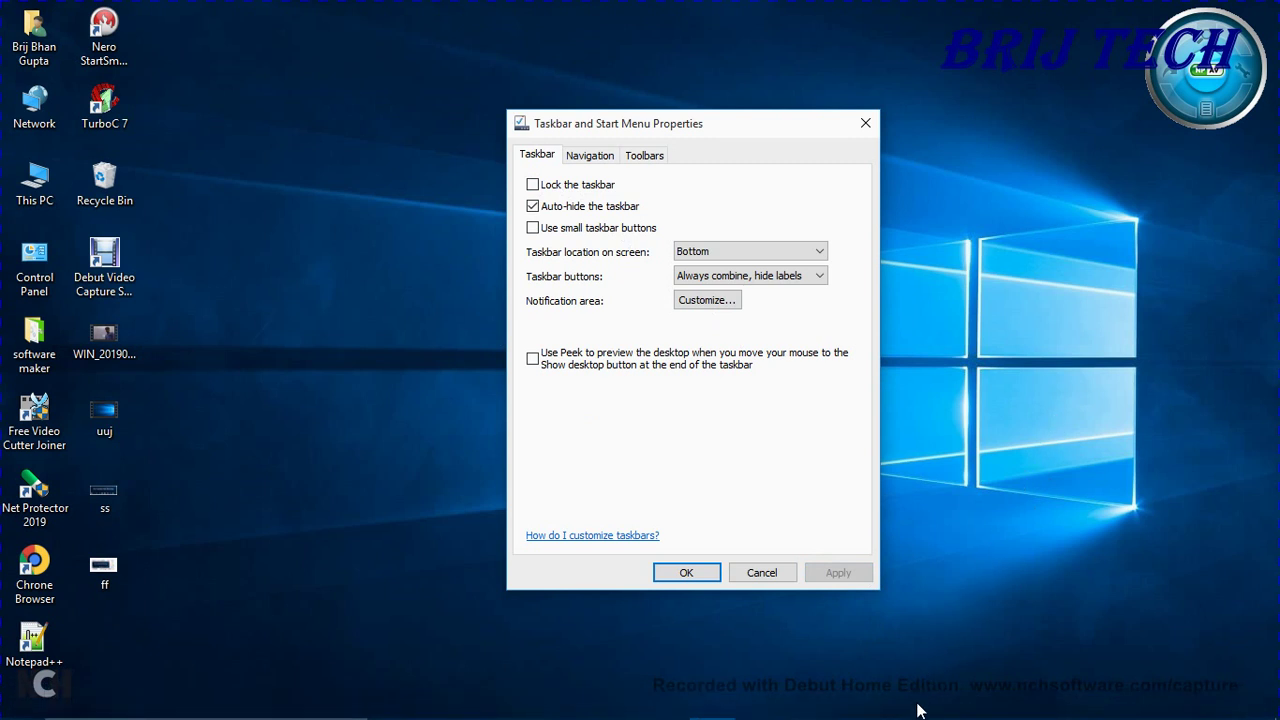
mouse_move(918, 718)
Step: Turn off taskbar auto-hide and apply Top as the taskbar location on screen
left_click(533, 207)
left_click(824, 572)
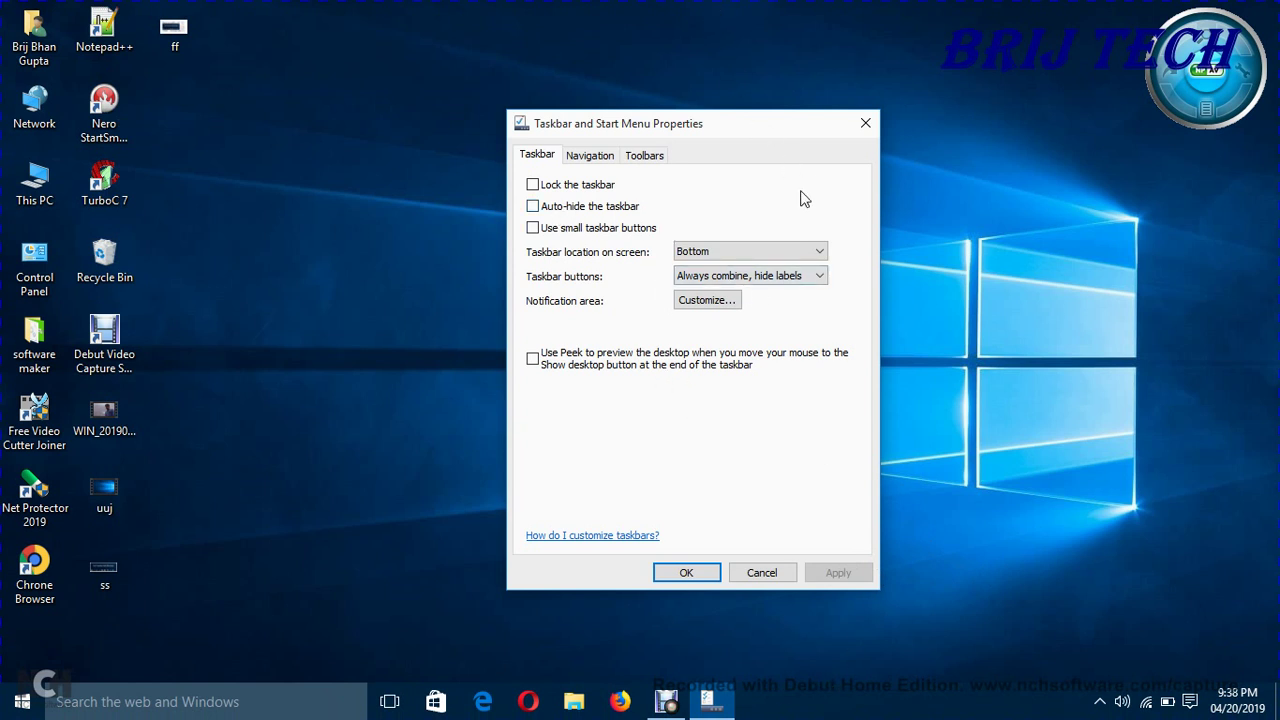
left_click(818, 251)
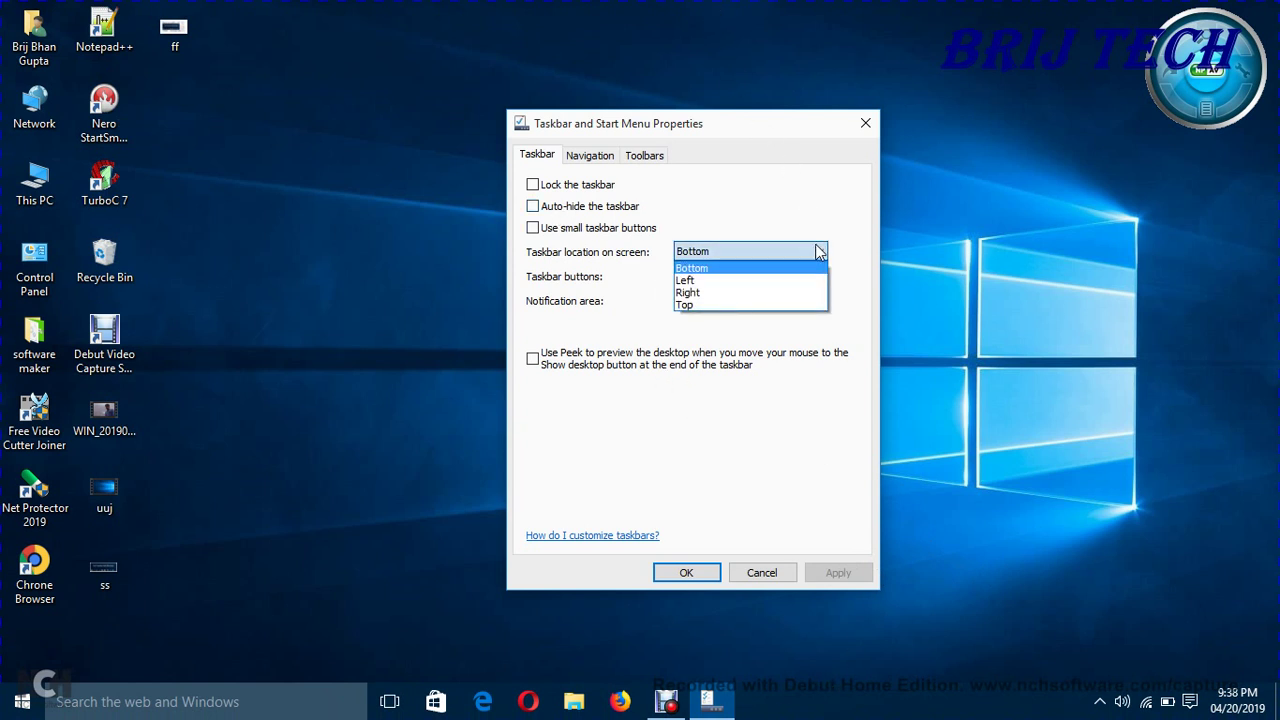
left_click(714, 305)
left_click(837, 572)
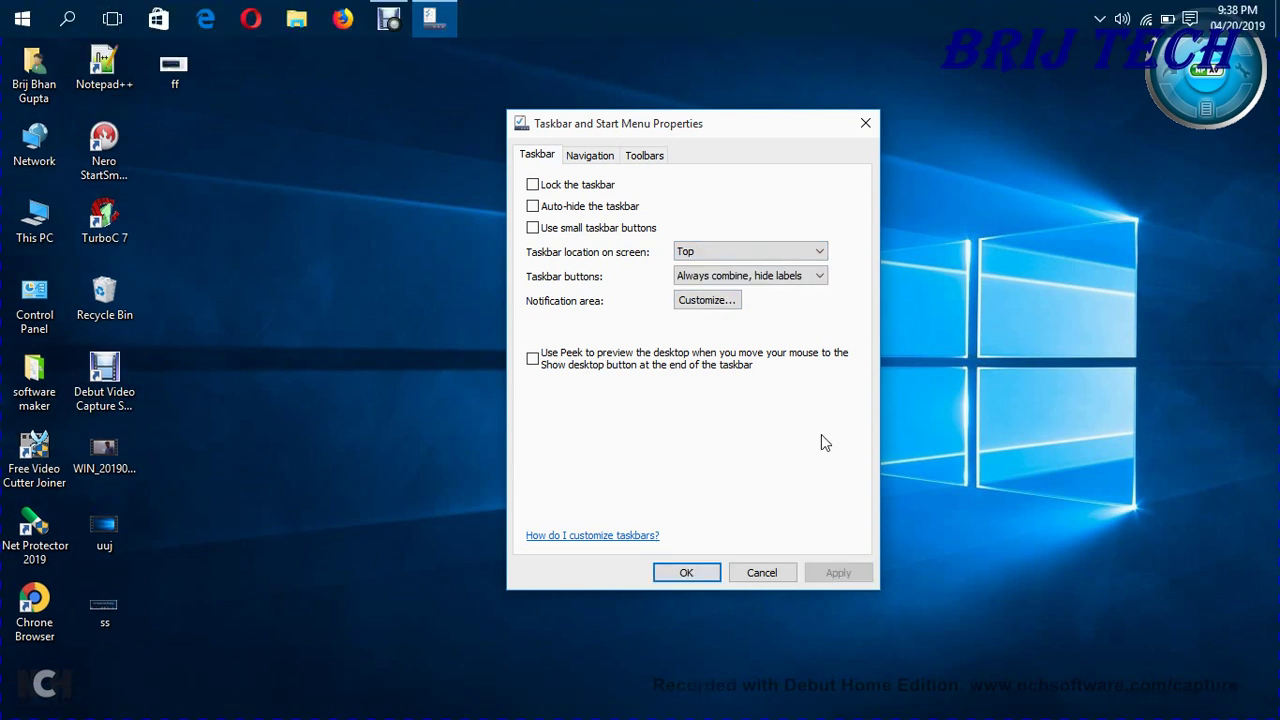
Step: Turn on auto-hide for the top taskbar, and change the taskbar location to Left
left_click(551, 207)
left_click(837, 572)
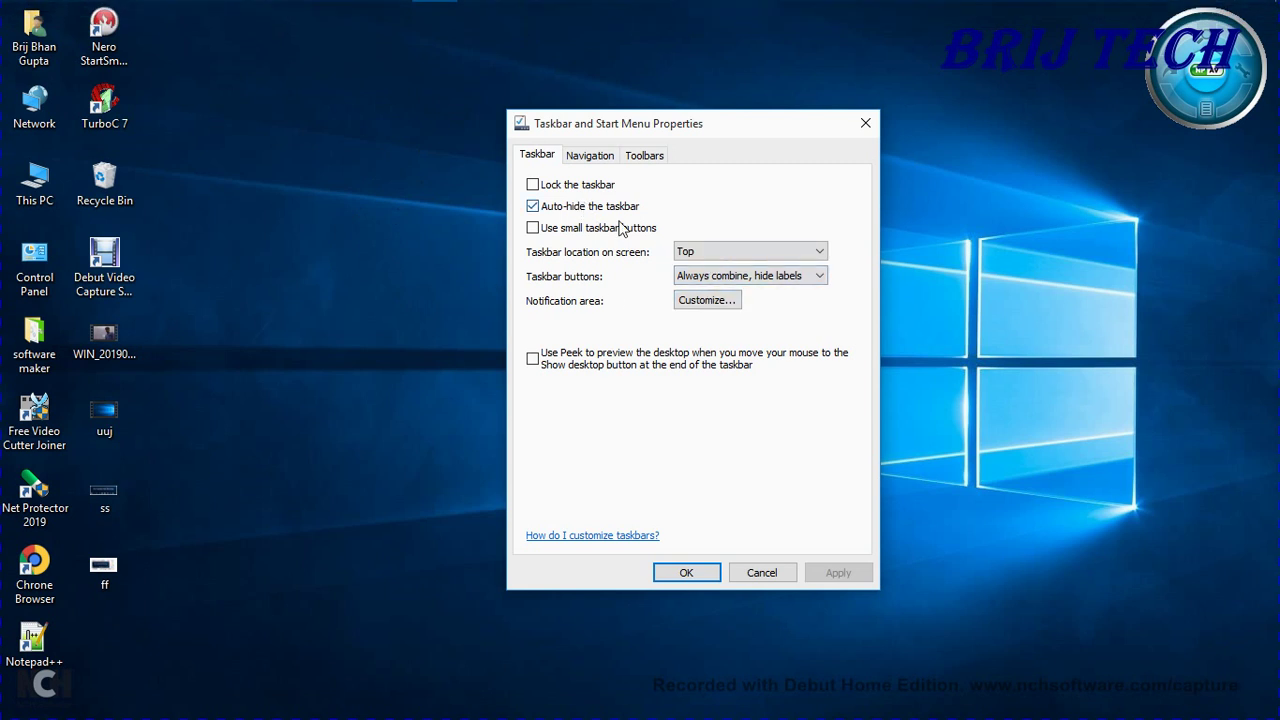
left_click(797, 259)
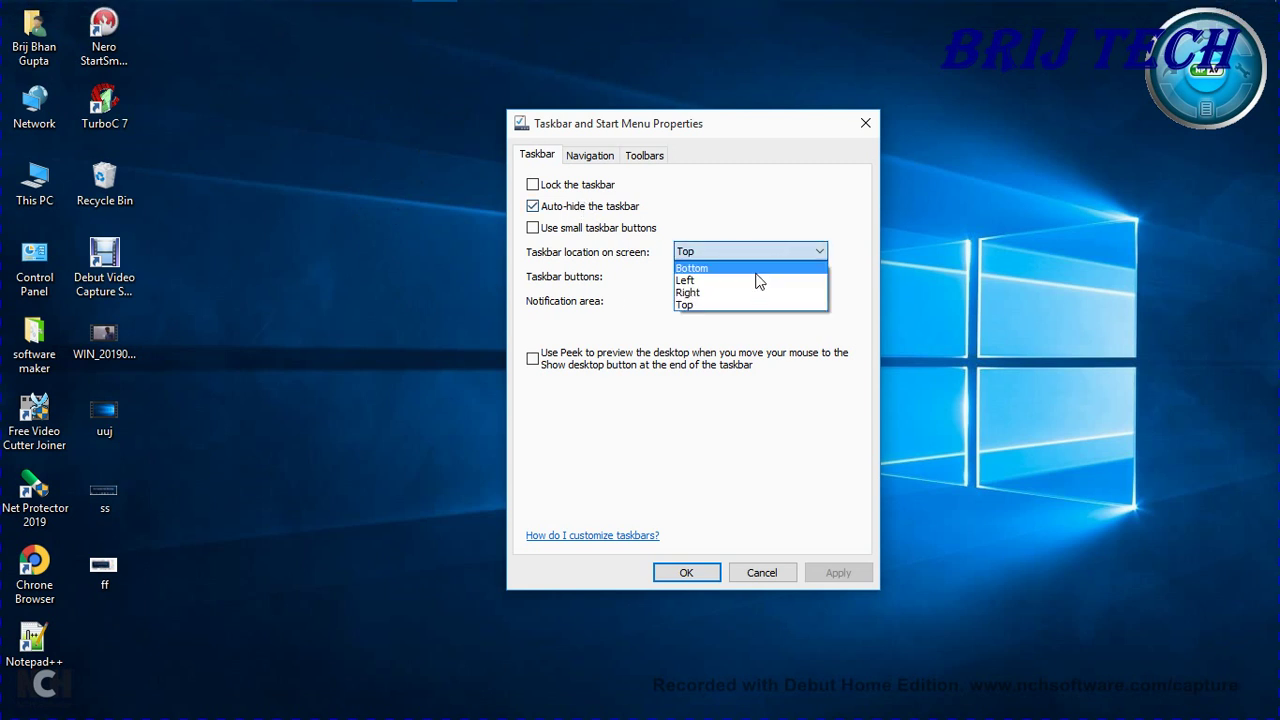
left_click(753, 281)
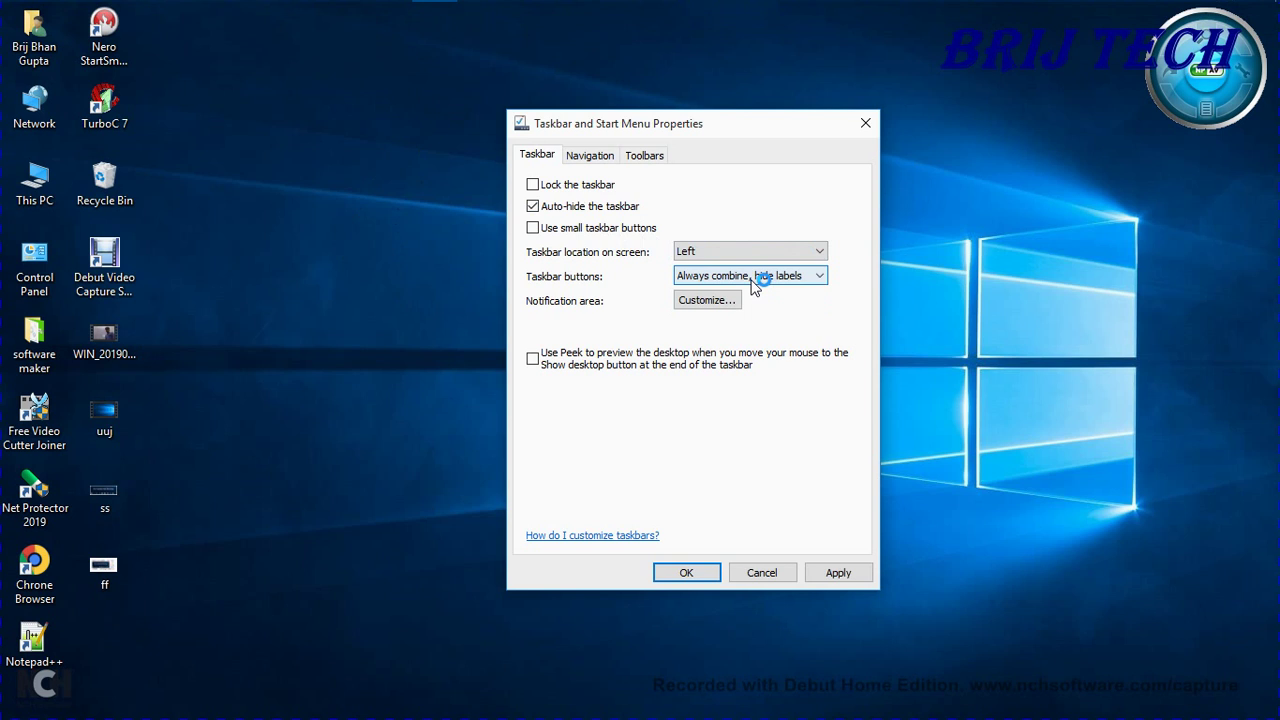
left_click(837, 572)
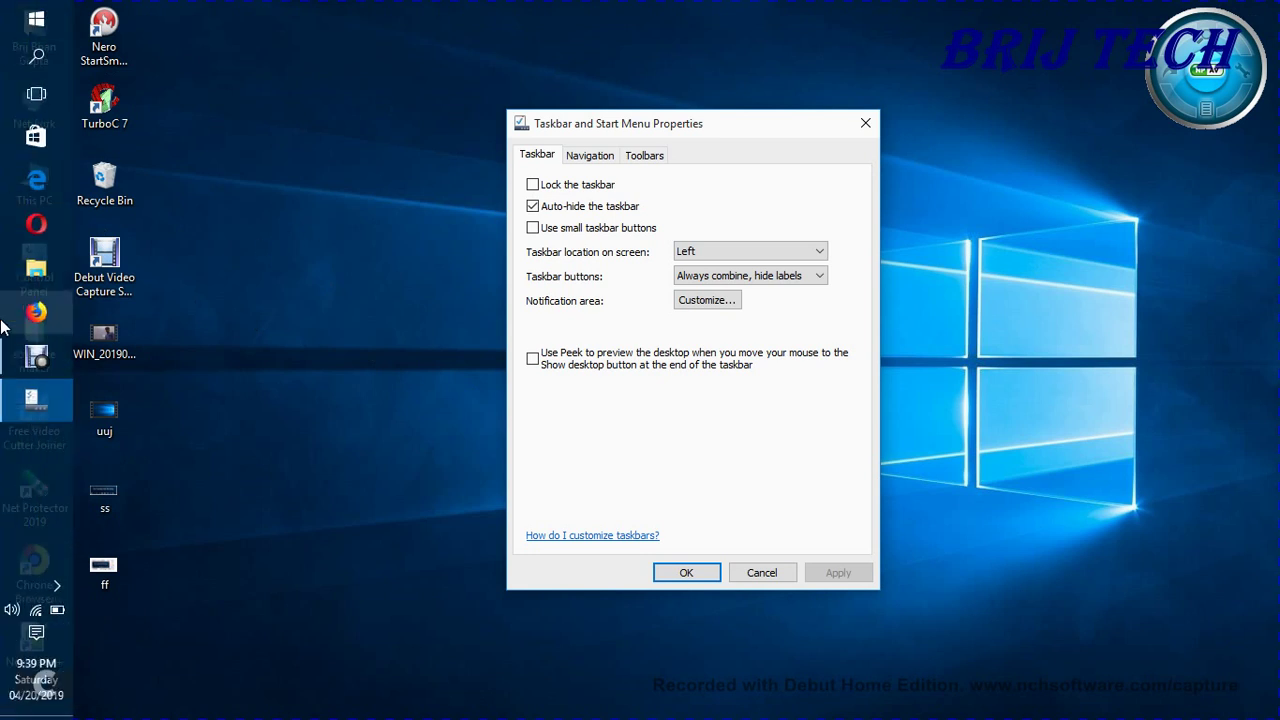
Step: Turn off auto-hide for the left-side taskbar and apply the change
left_click(561, 205)
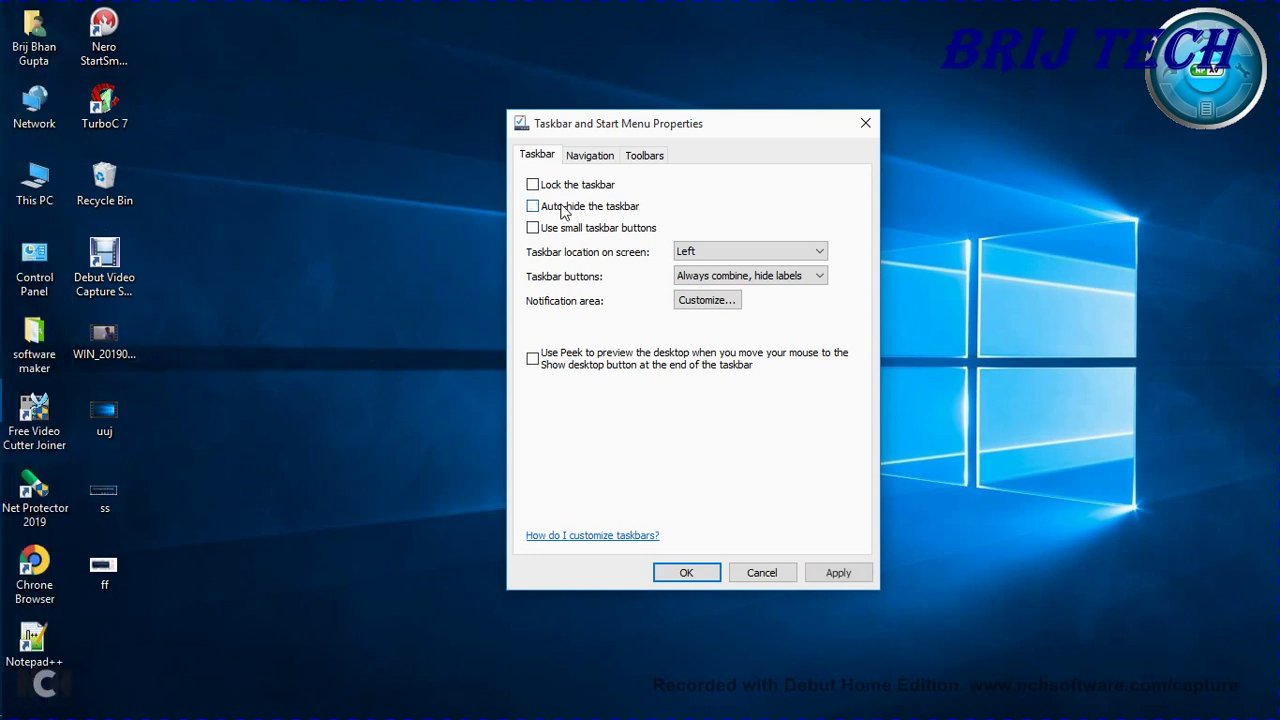
left_click(842, 572)
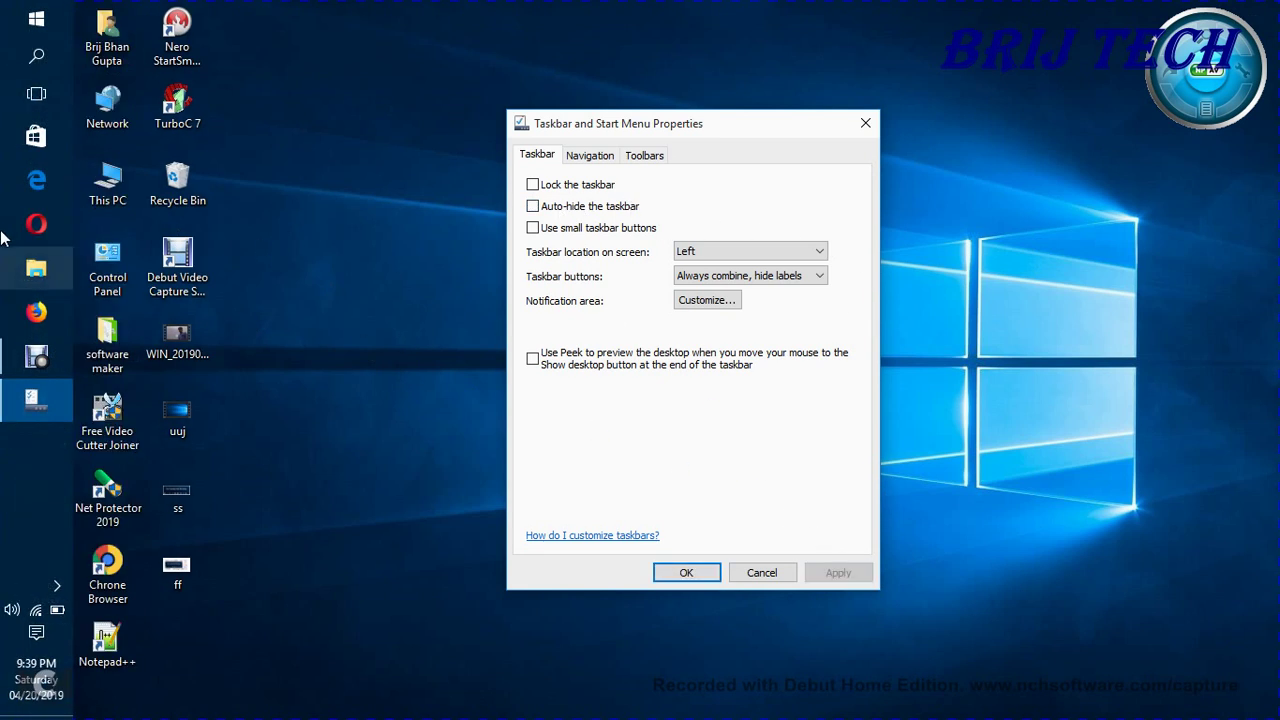
Step: View the search pane's expanded menu and the Start menu from the left-side taskbar, and close them
left_click(33, 59)
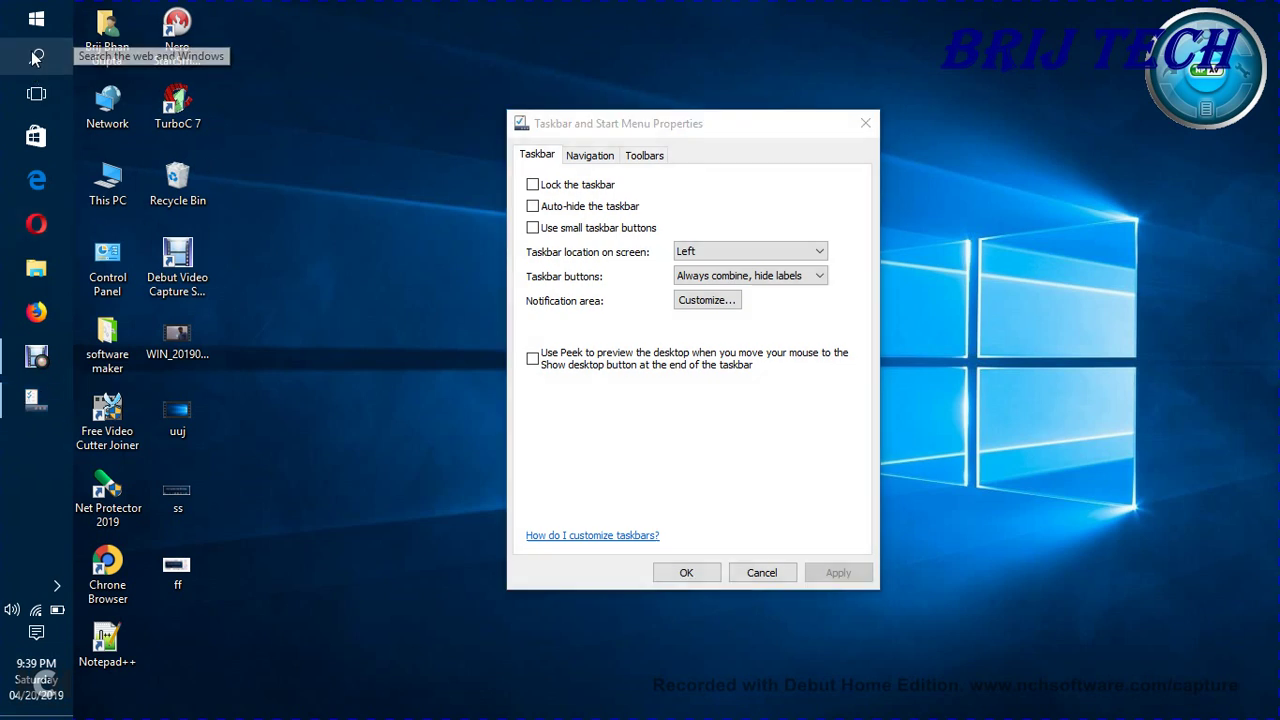
left_click(95, 26)
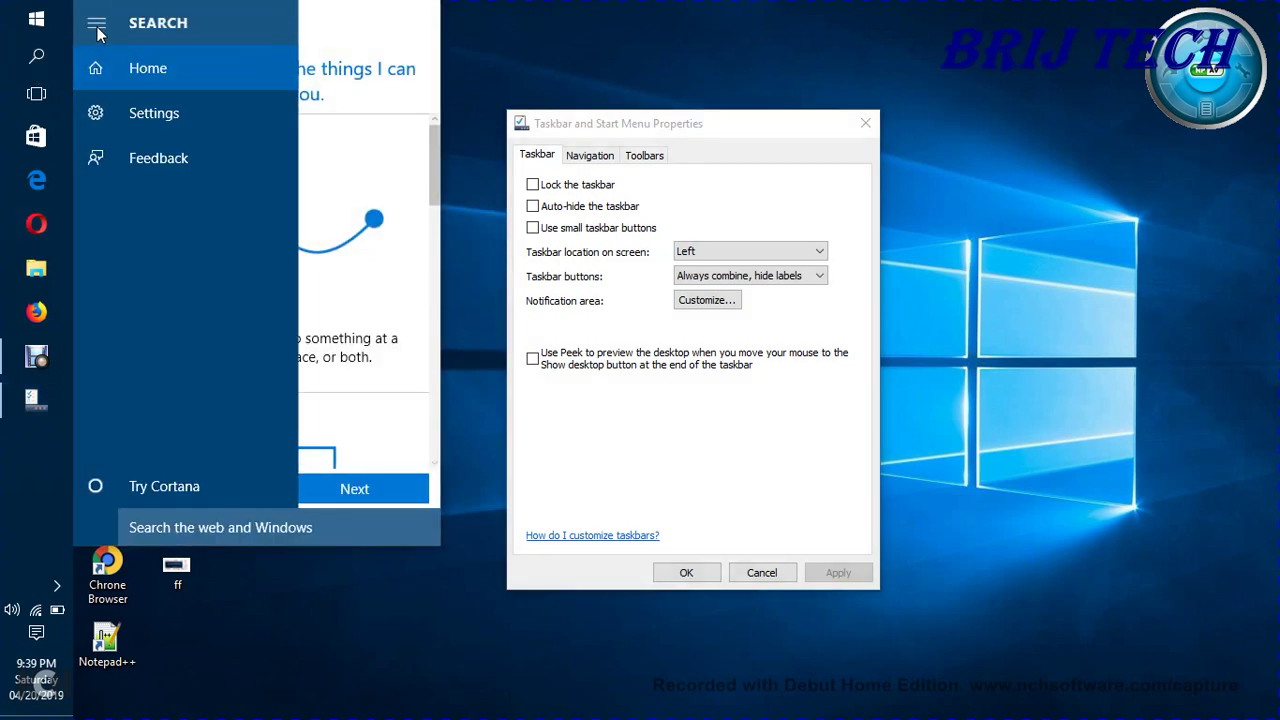
left_click(38, 20)
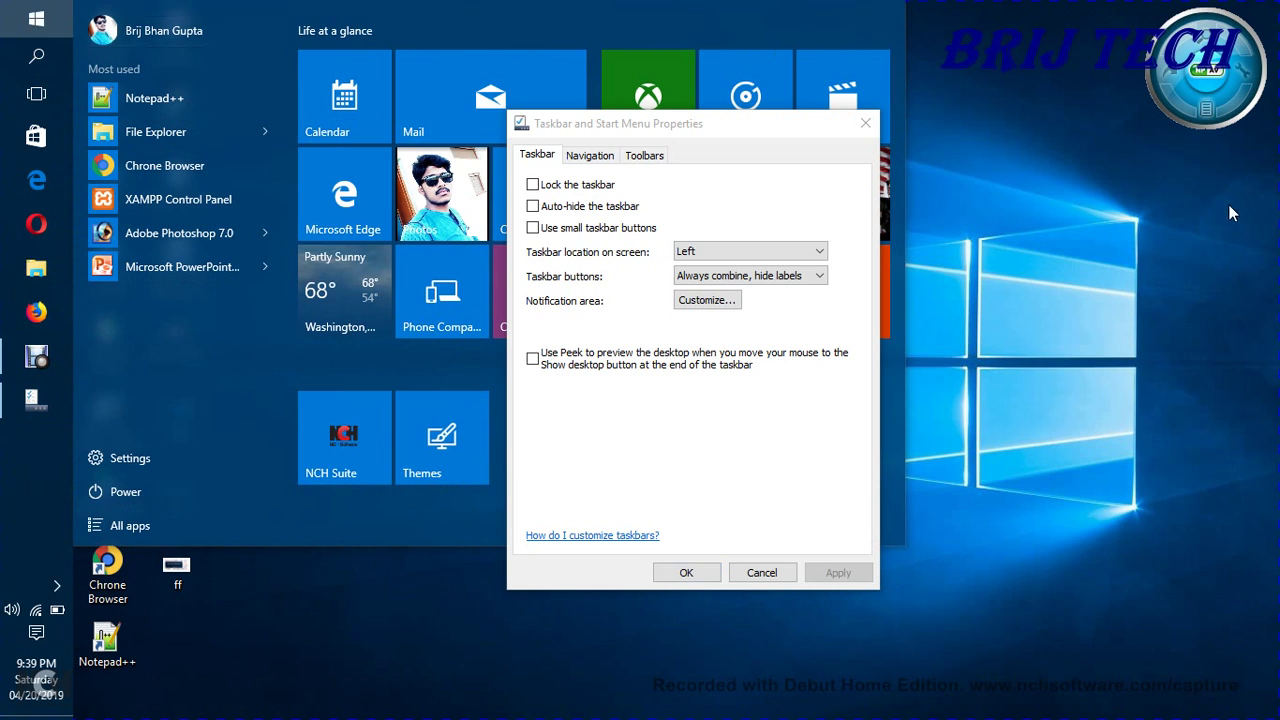
left_click(932, 215)
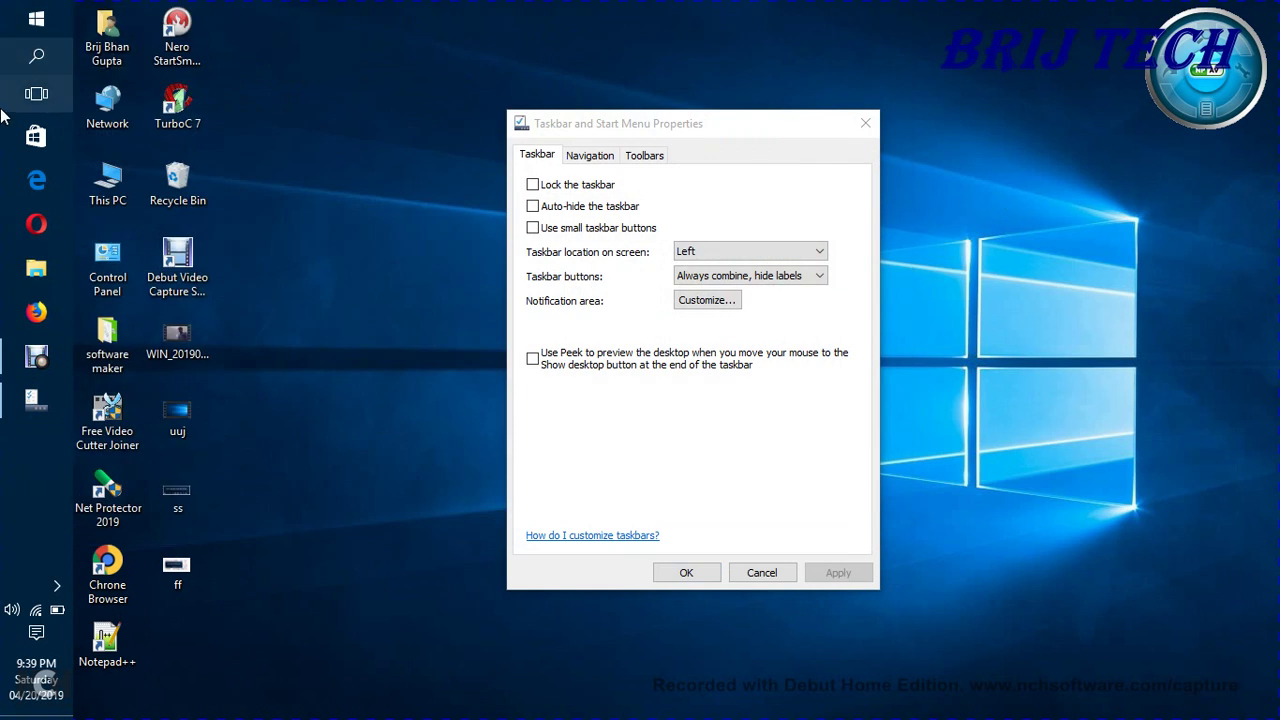
Step: Set the taskbar location on screen to Right and apply the change
left_click(787, 252)
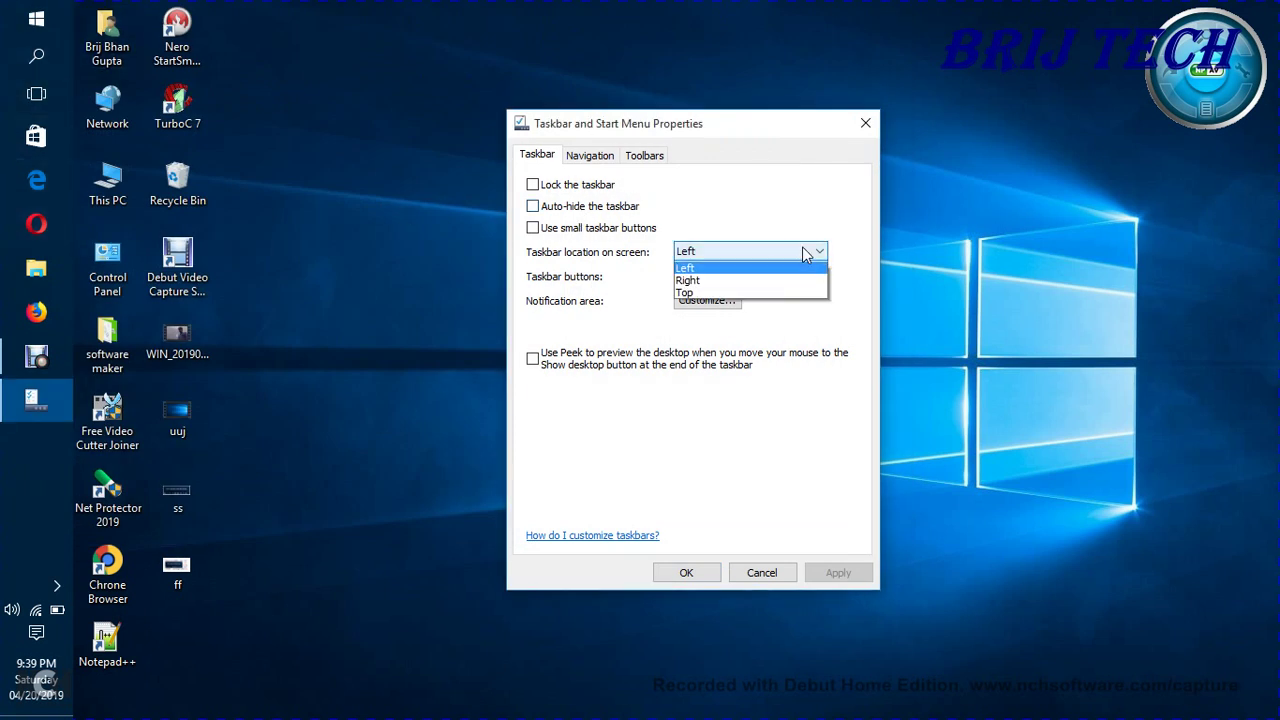
left_click(713, 293)
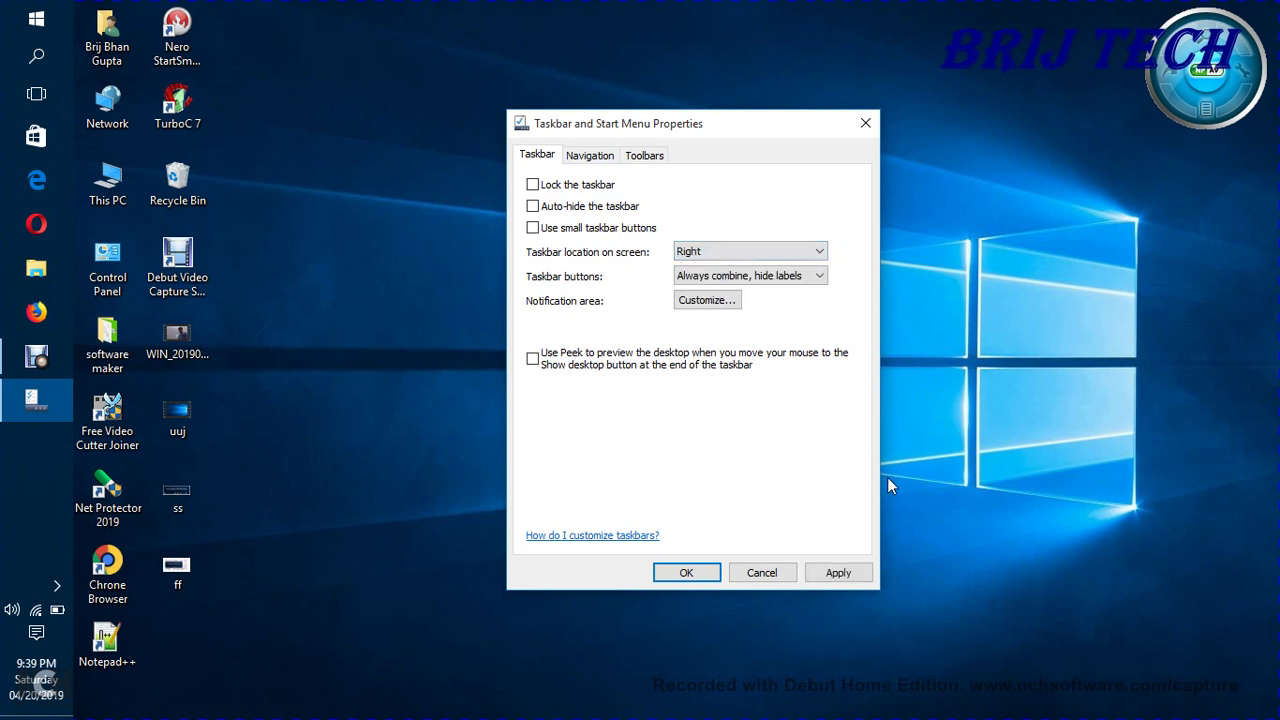
left_click(841, 573)
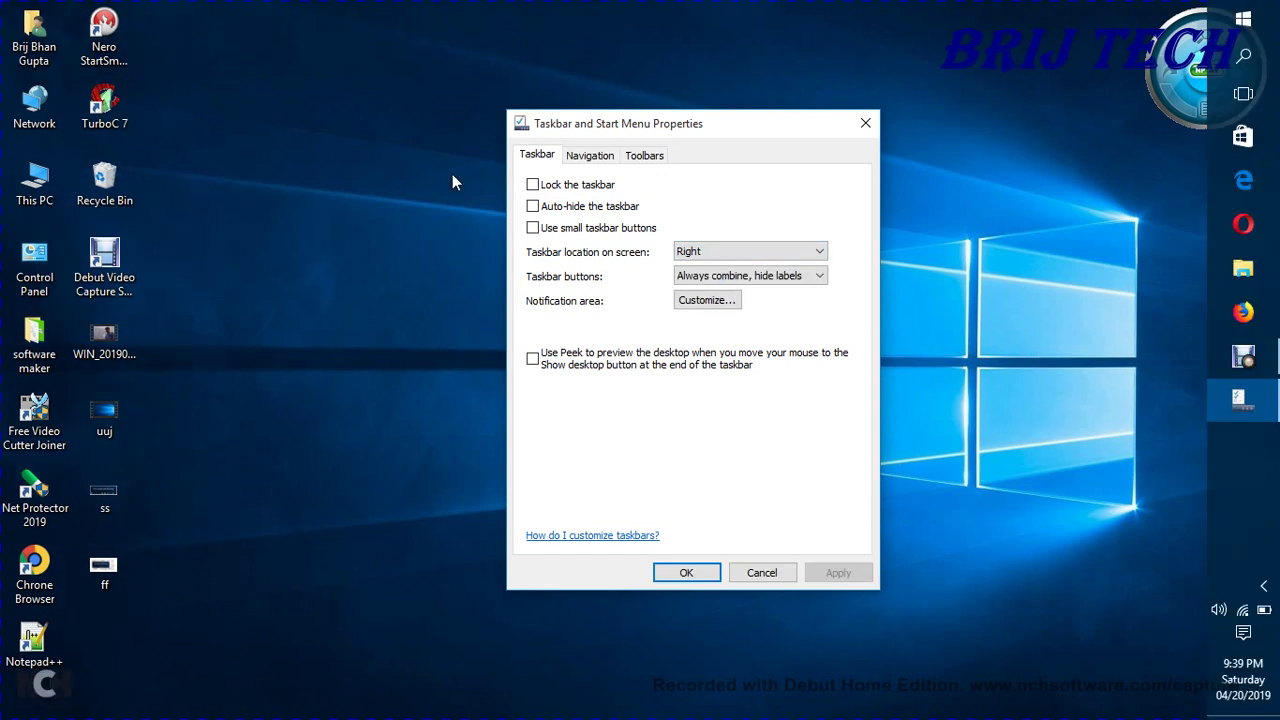
Step: Apply auto-hide to the right-side taskbar, and turn auto-hide off again
left_click(532, 206)
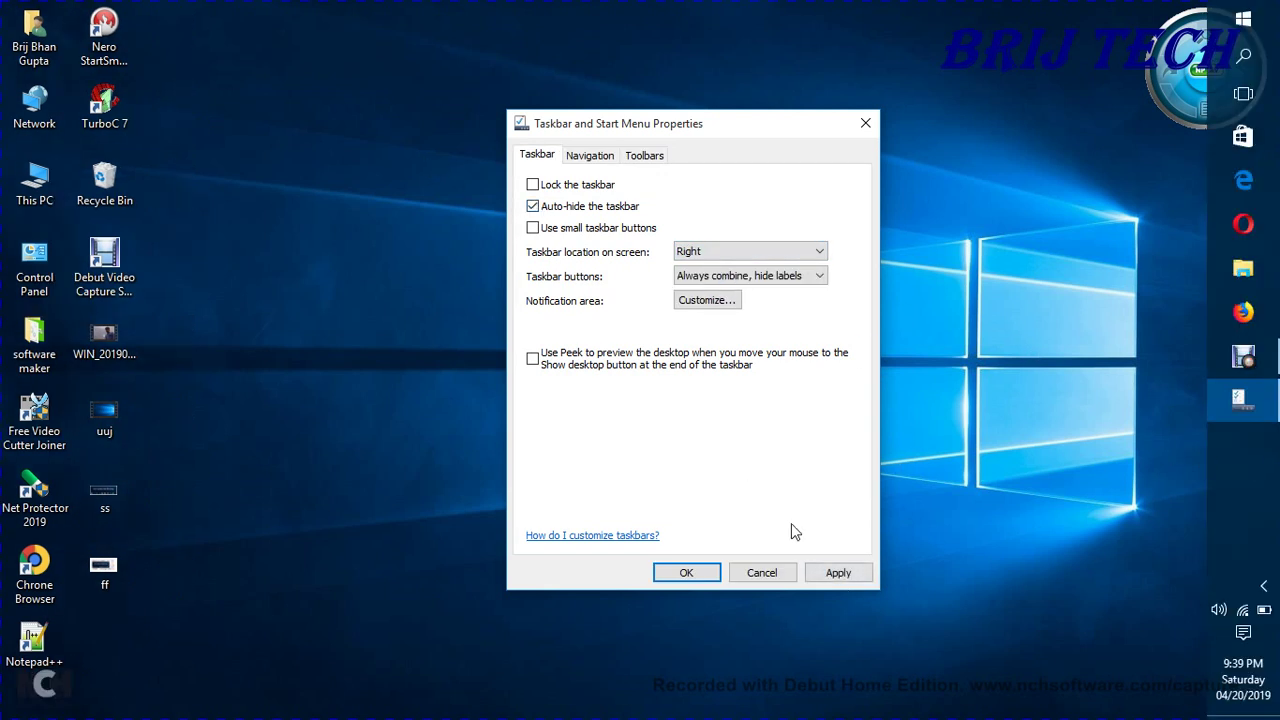
left_click(842, 576)
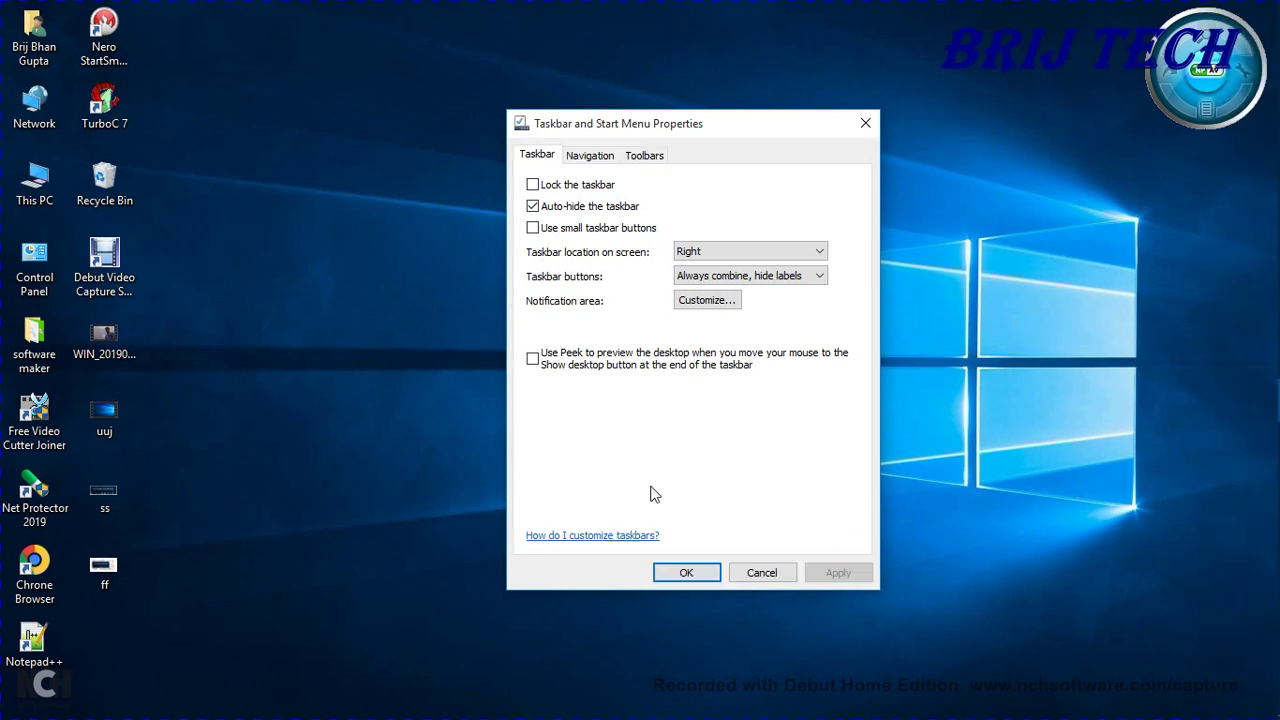
left_click(545, 216)
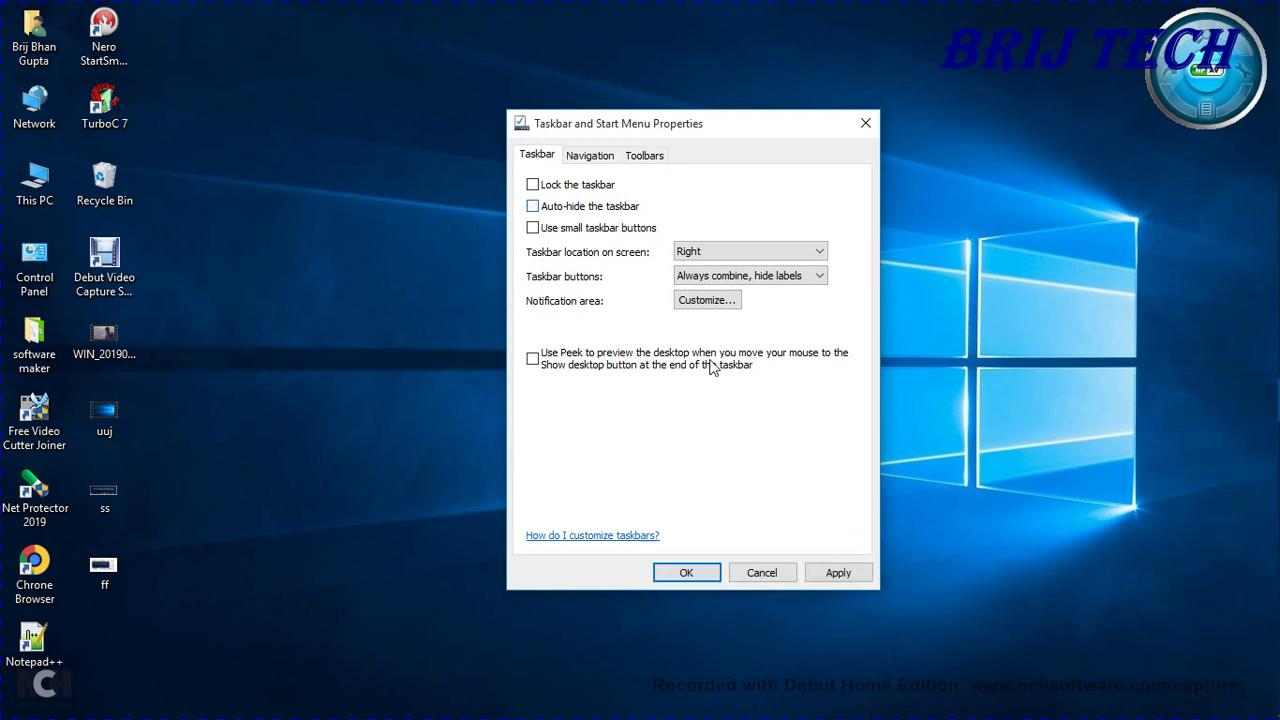
left_click(849, 574)
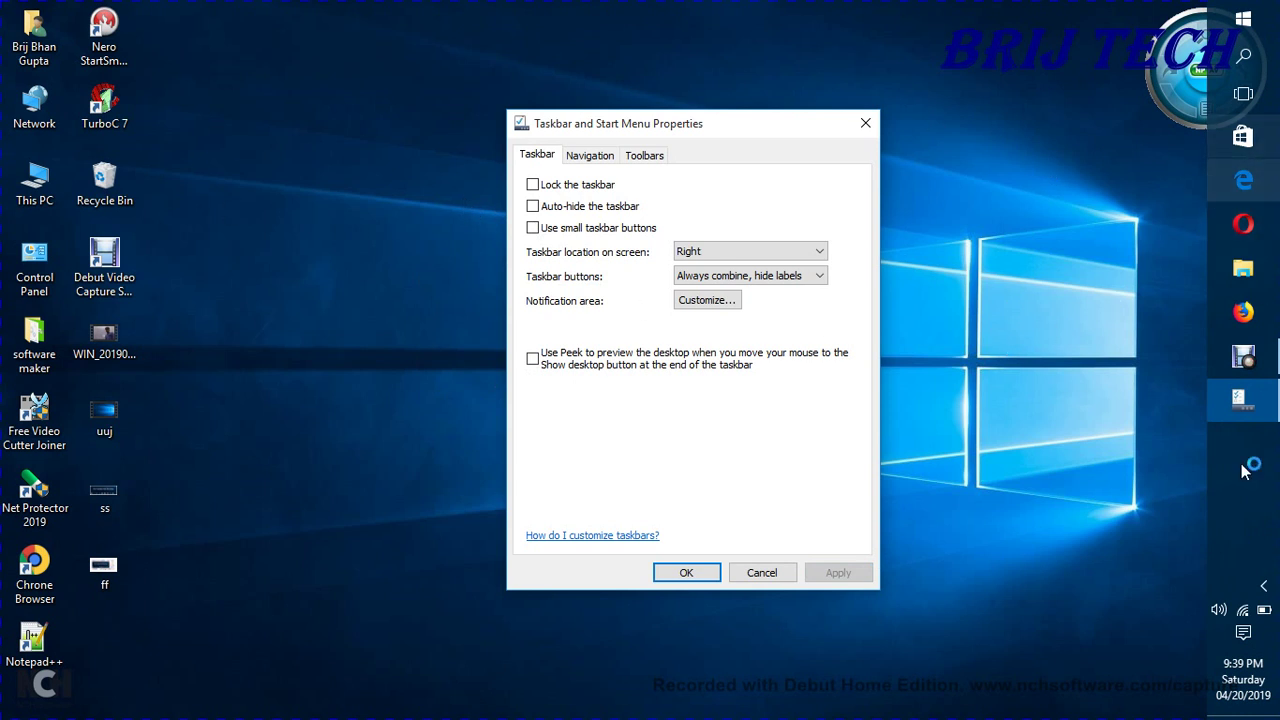
Step: Apply small taskbar buttons, and view the search pane's expanded menu from the right-side taskbar before closing it
left_click(532, 228)
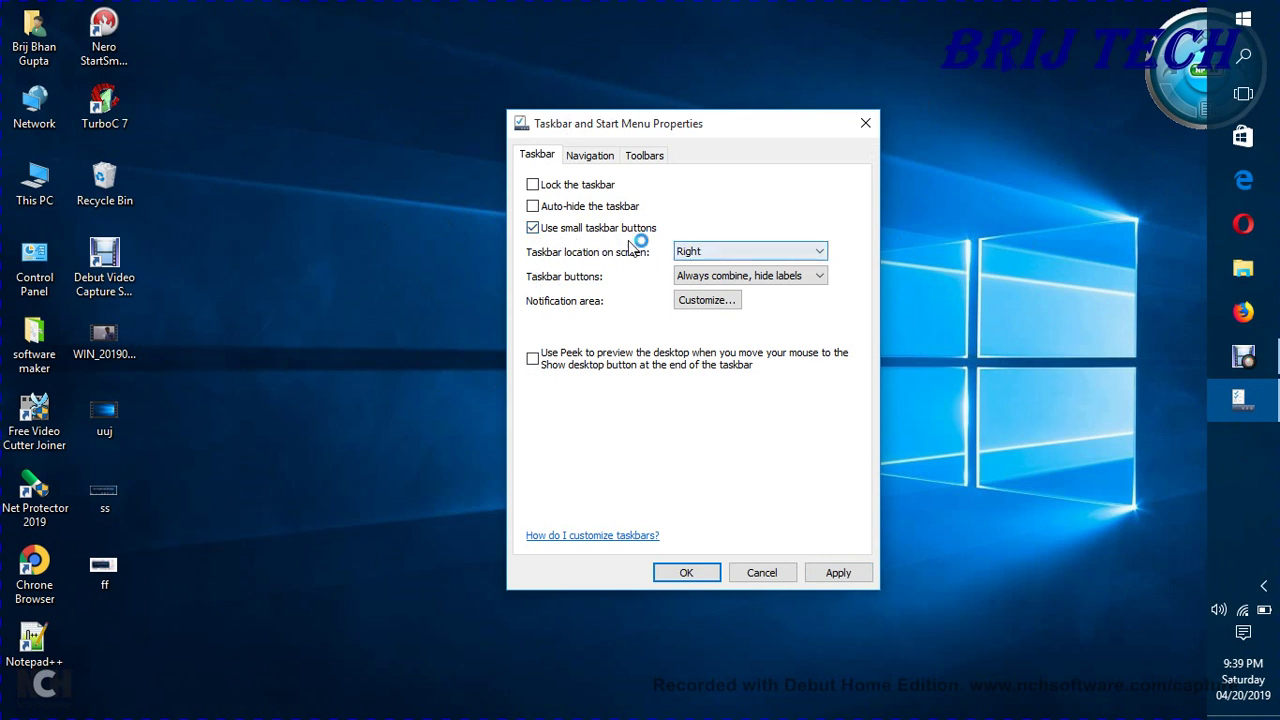
left_click(831, 575)
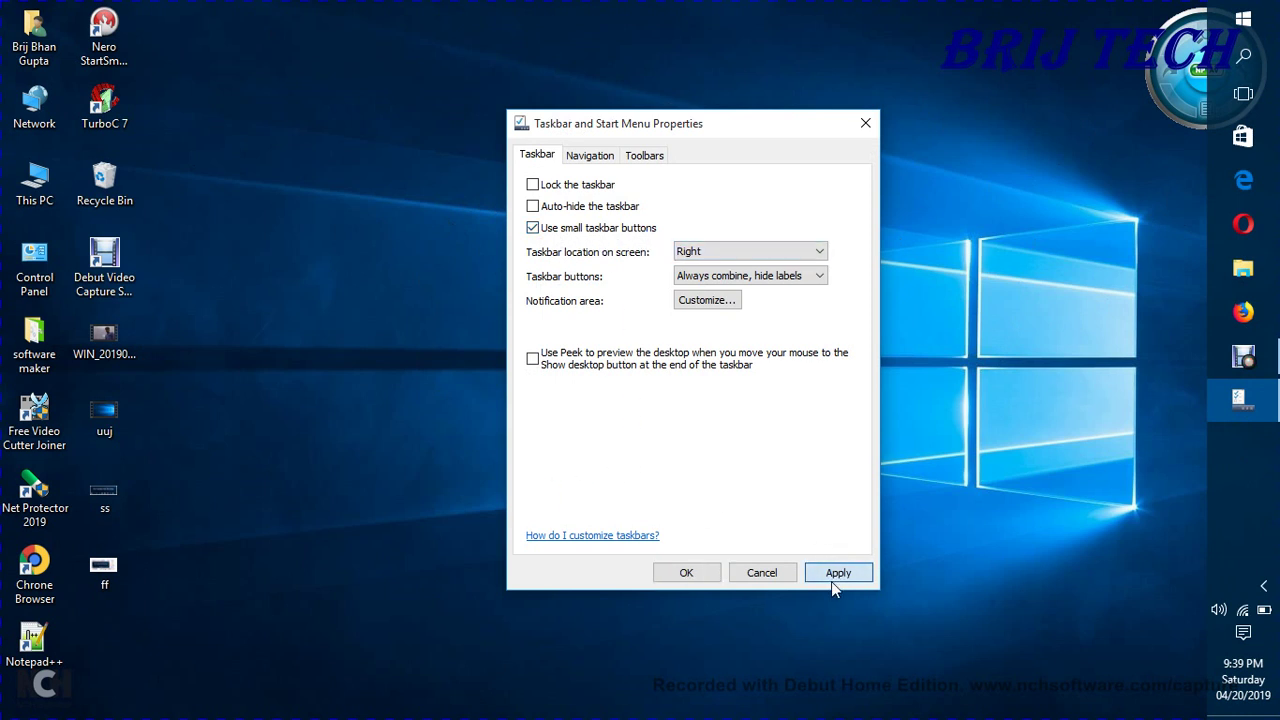
left_click(1240, 44)
left_click(855, 21)
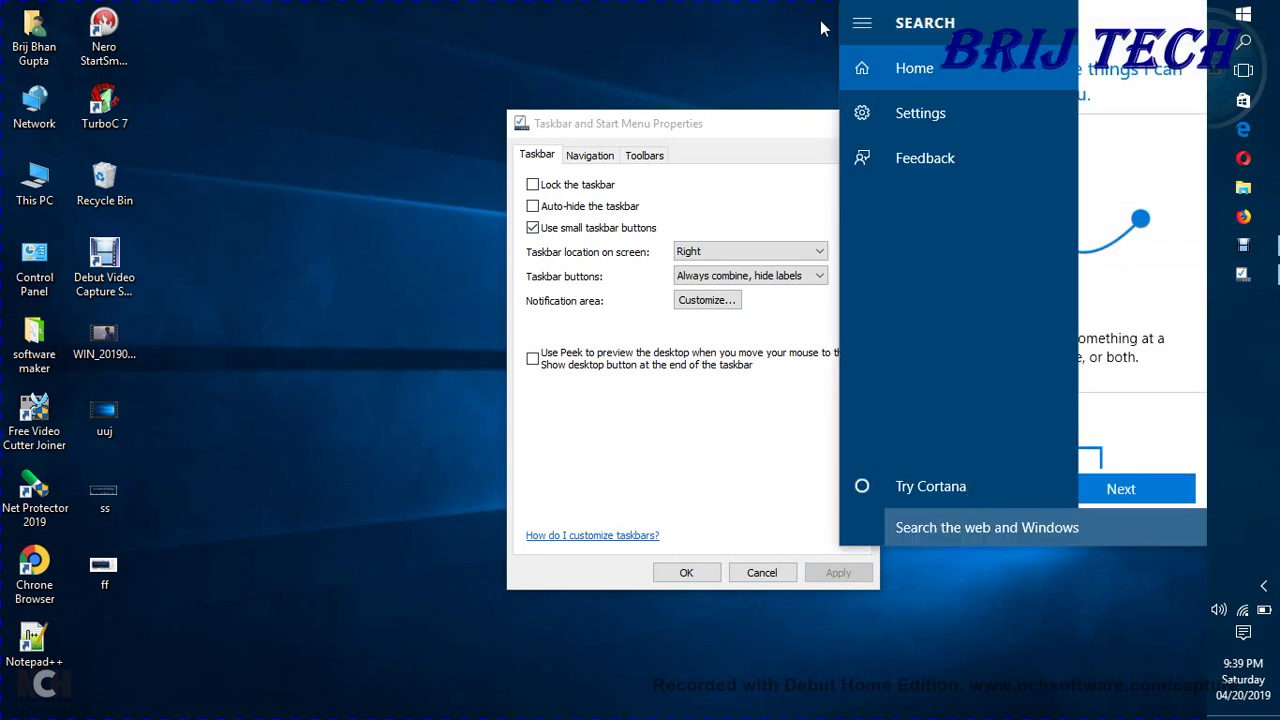
left_click(797, 35)
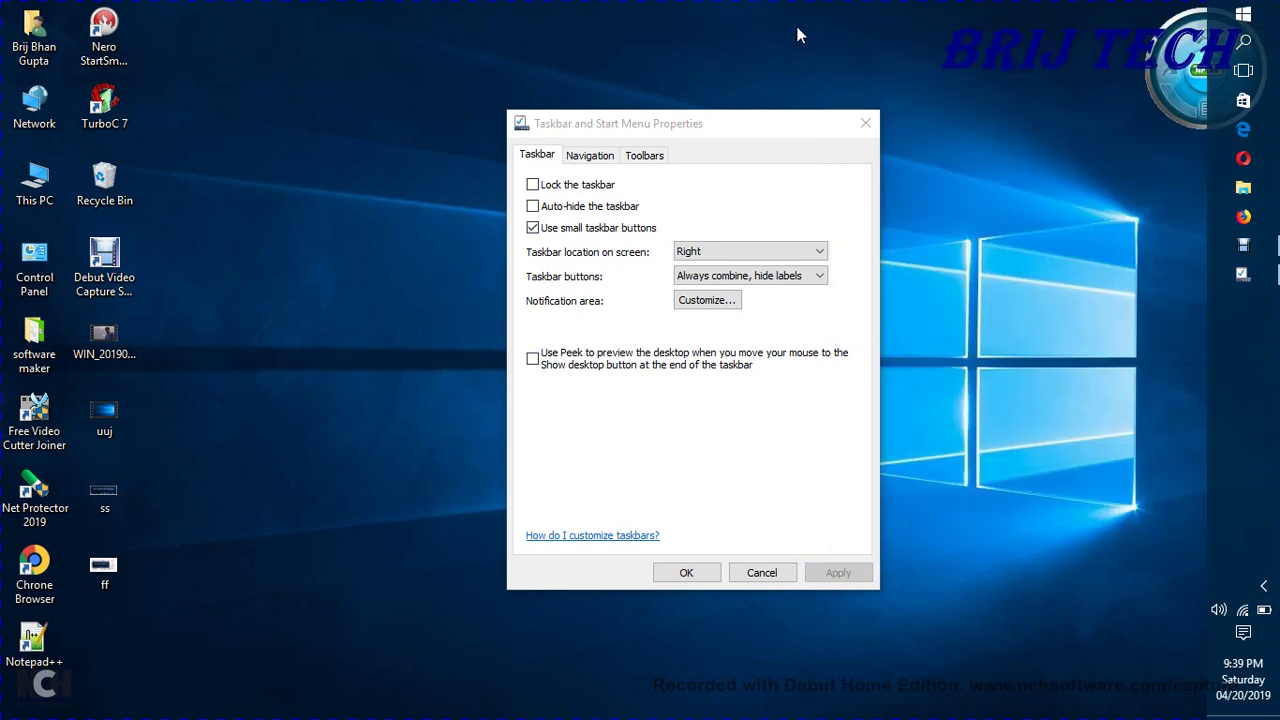
Step: Turn off small taskbar buttons and apply the change
left_click(812, 253)
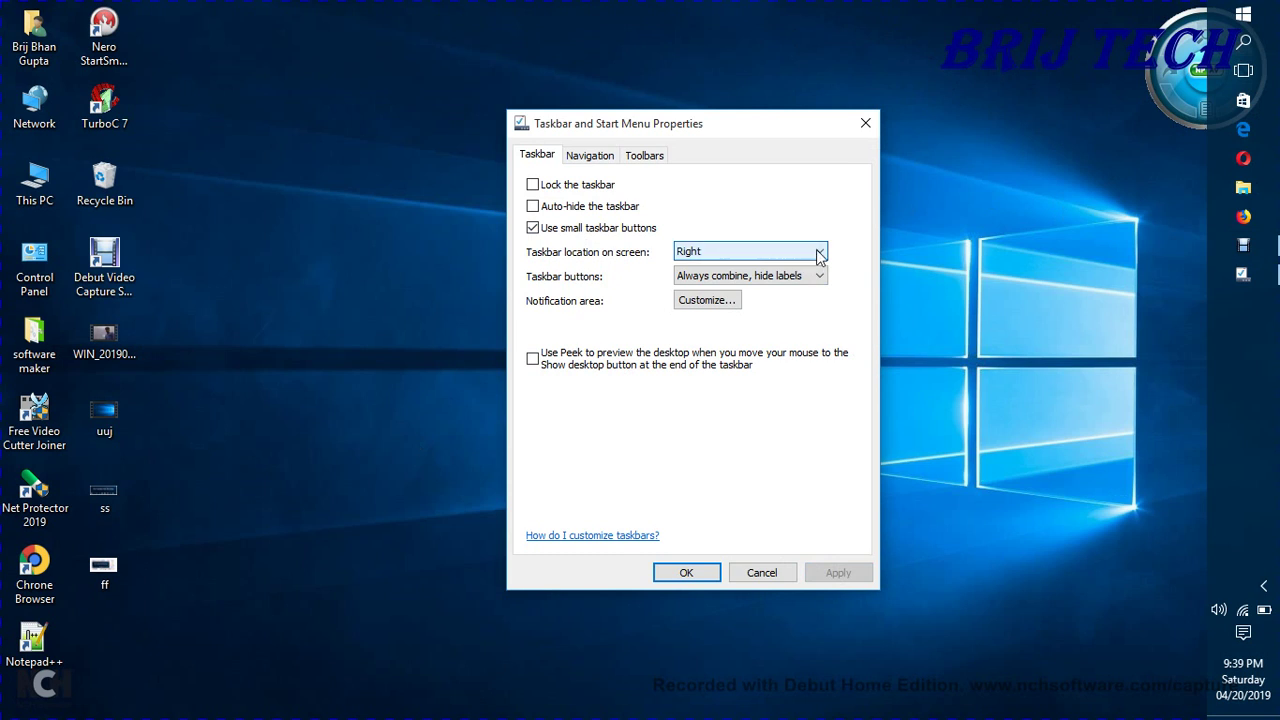
left_click(542, 228)
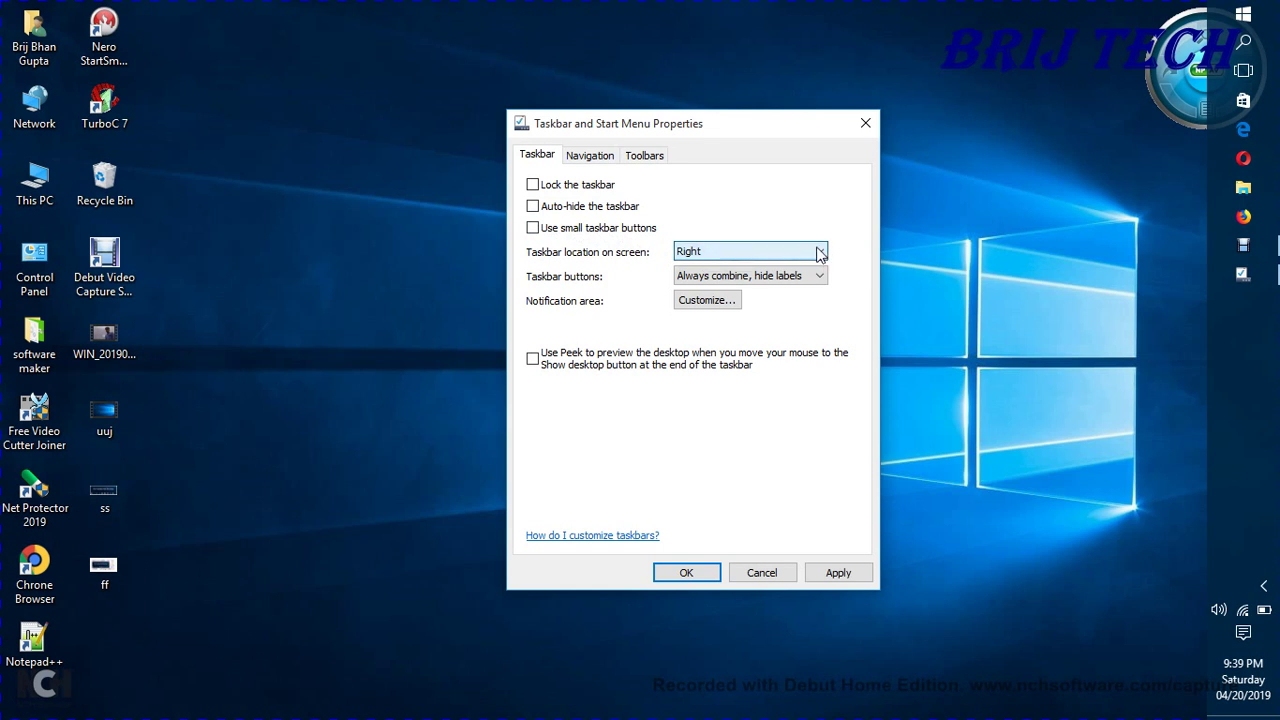
left_click(837, 574)
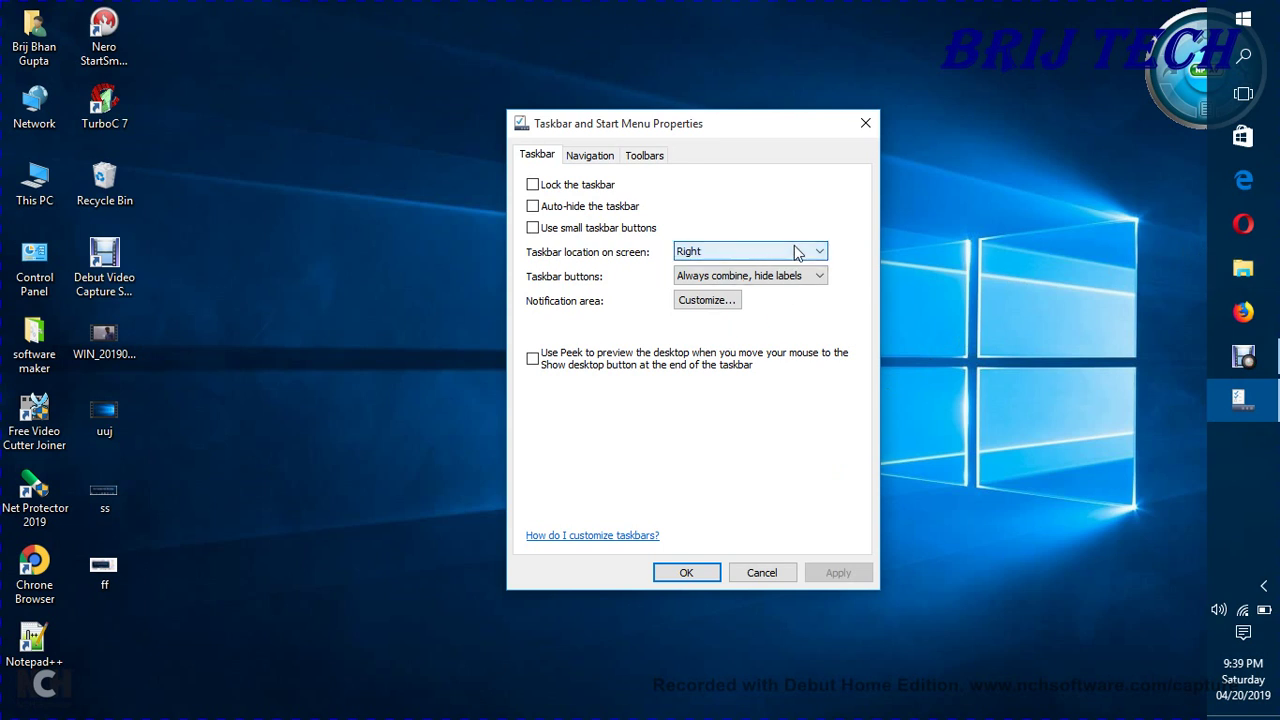
Step: Add the Links toolbar to the right-side taskbar and apply the change
left_click(631, 160)
left_click(534, 158)
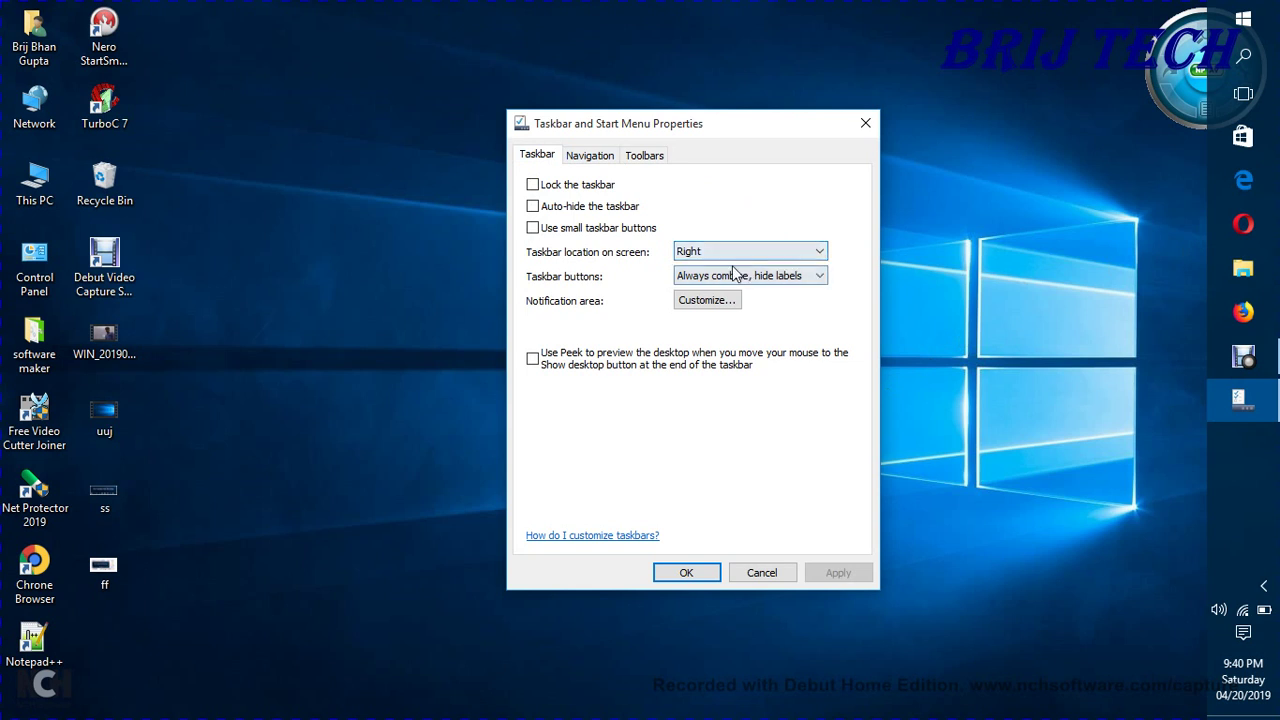
left_click(641, 158)
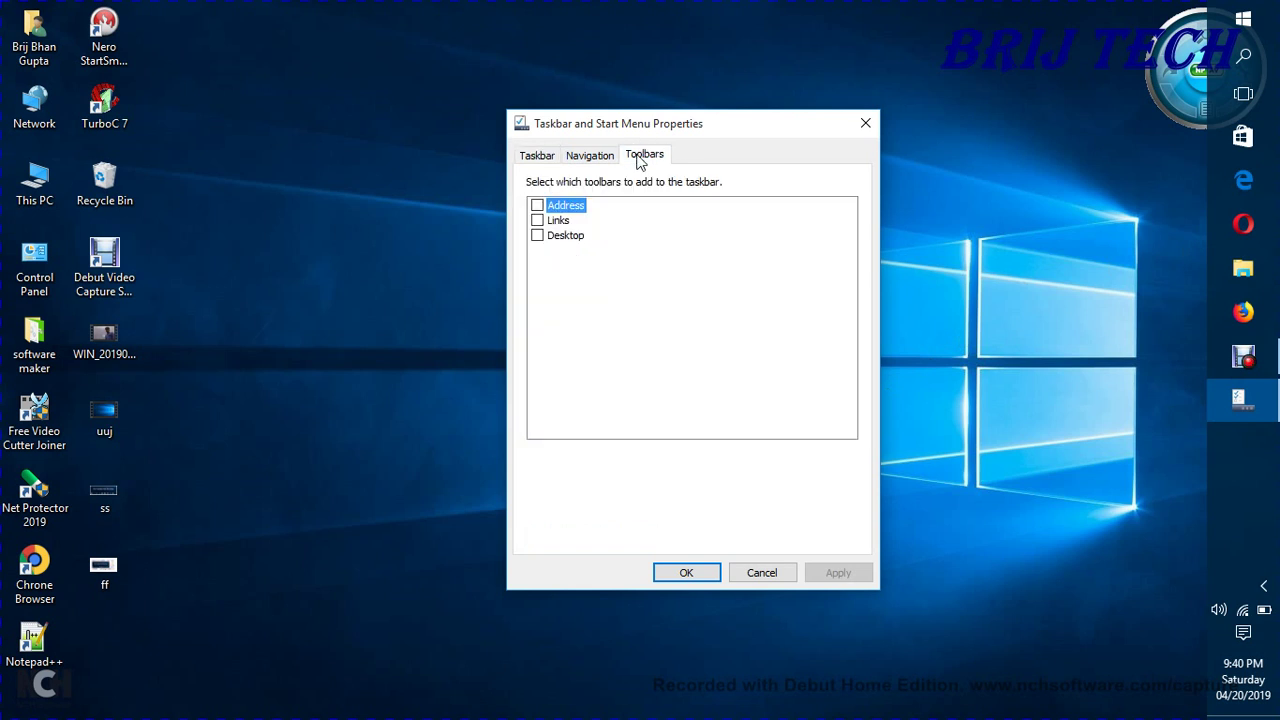
left_click(538, 221)
left_click(840, 573)
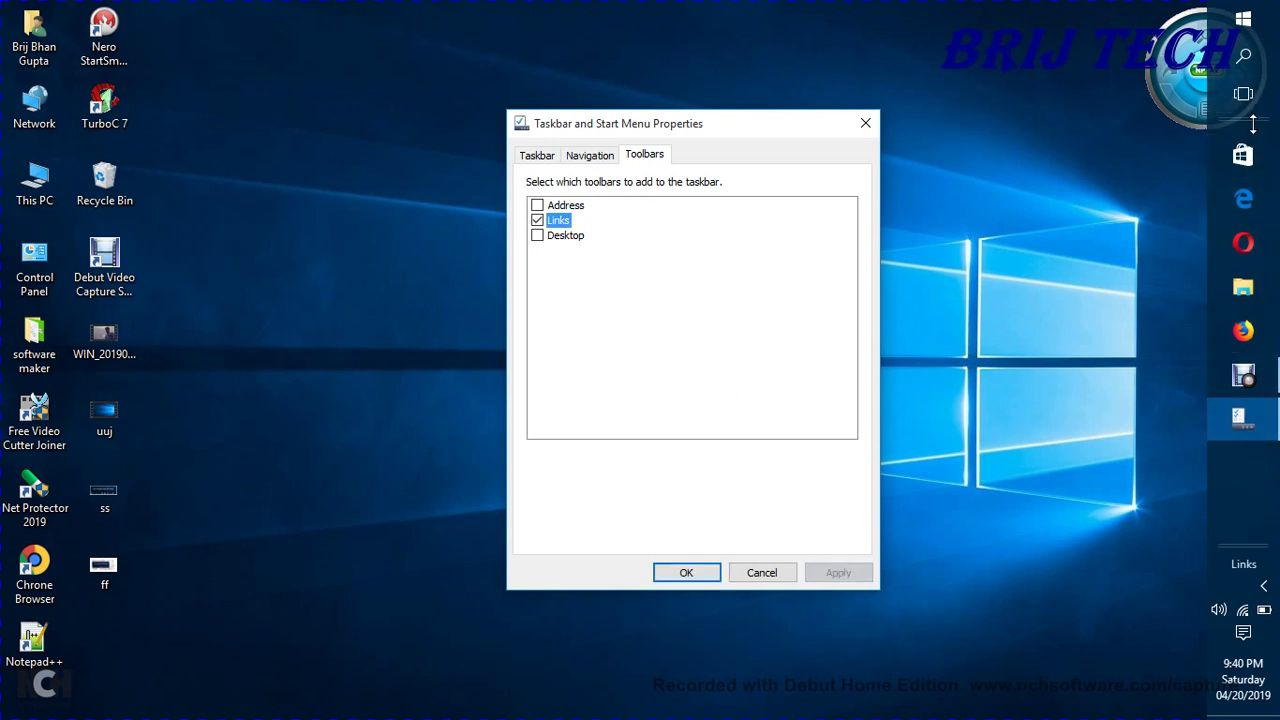
Step: Shrink the taskbar's app button area to enlarge the Links toolbar area, and browse the app buttons forward and back
left_click_drag(1253, 120, 1272, 238)
left_click(1264, 216)
left_click(1264, 216)
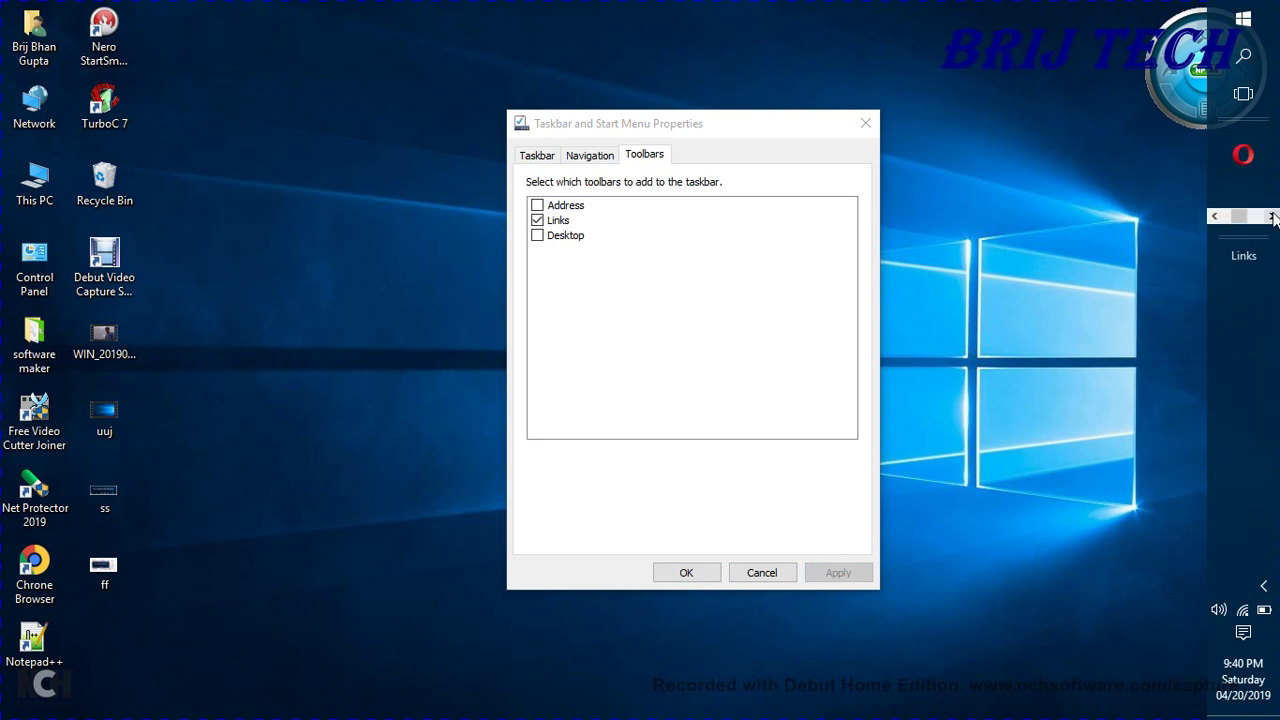
left_click(1264, 216)
left_click(1268, 216)
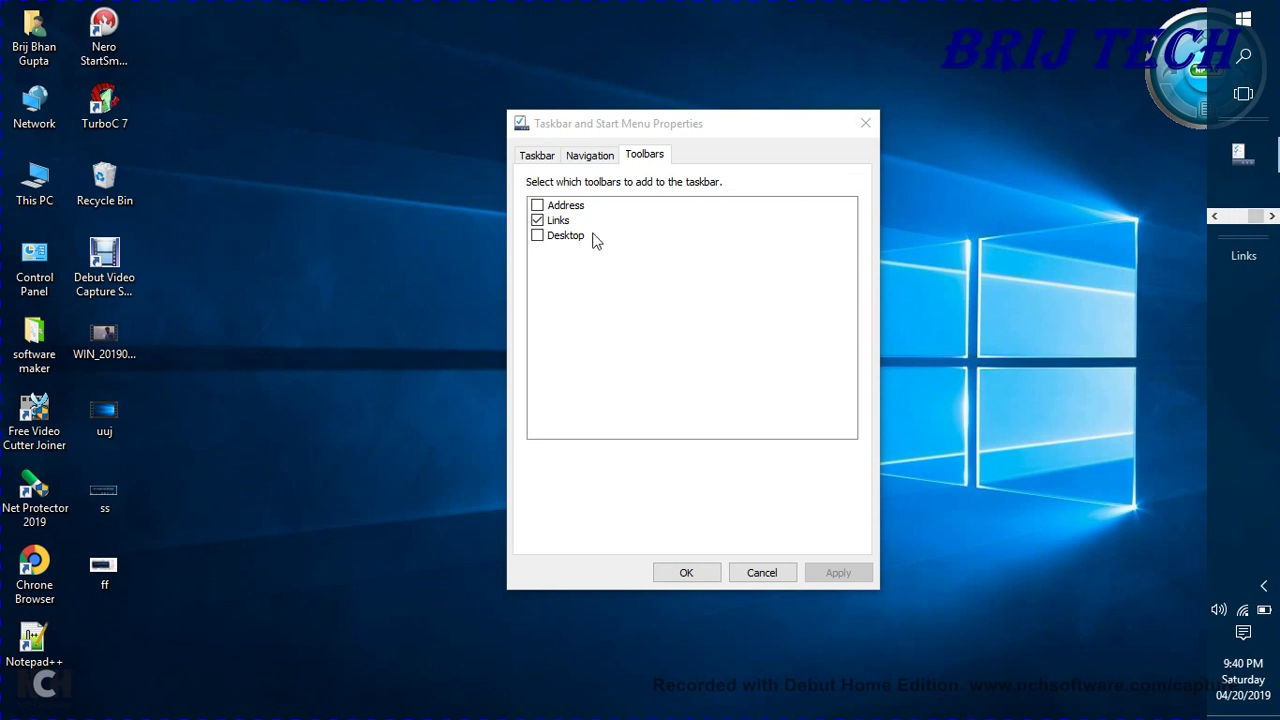
left_click(1214, 216)
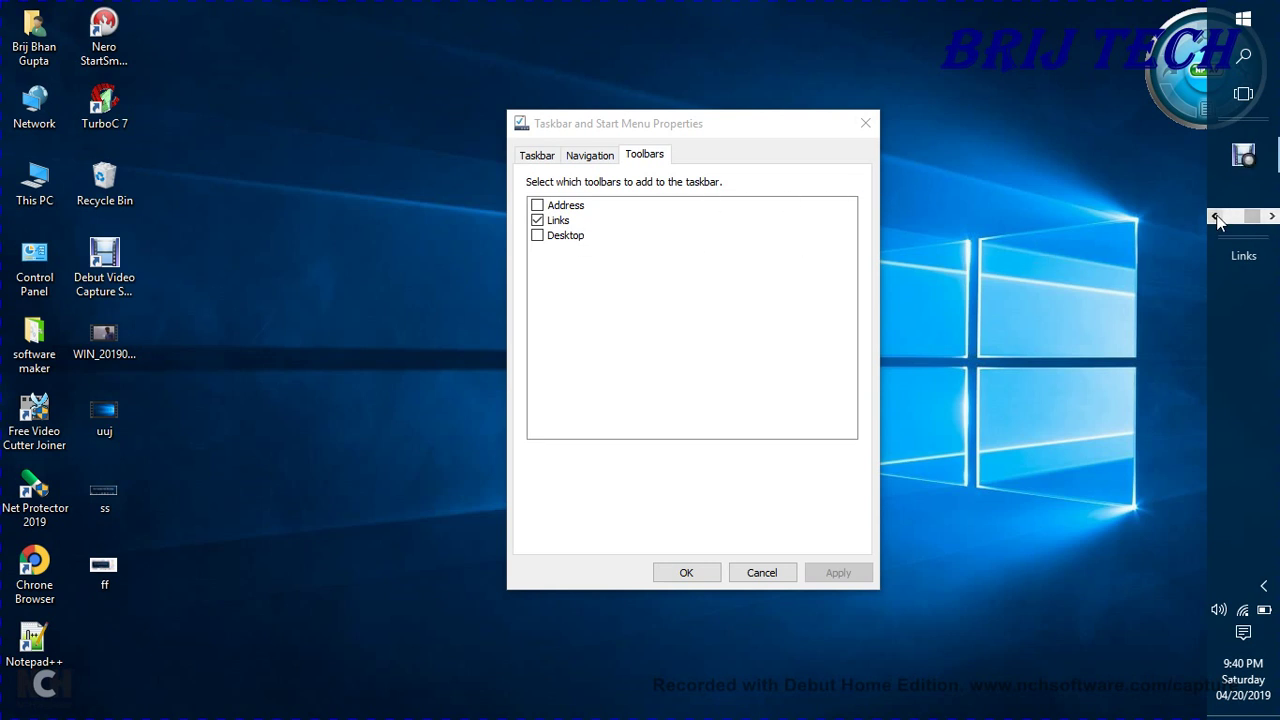
left_click(1214, 216)
left_click(1214, 216)
left_click(1214, 216)
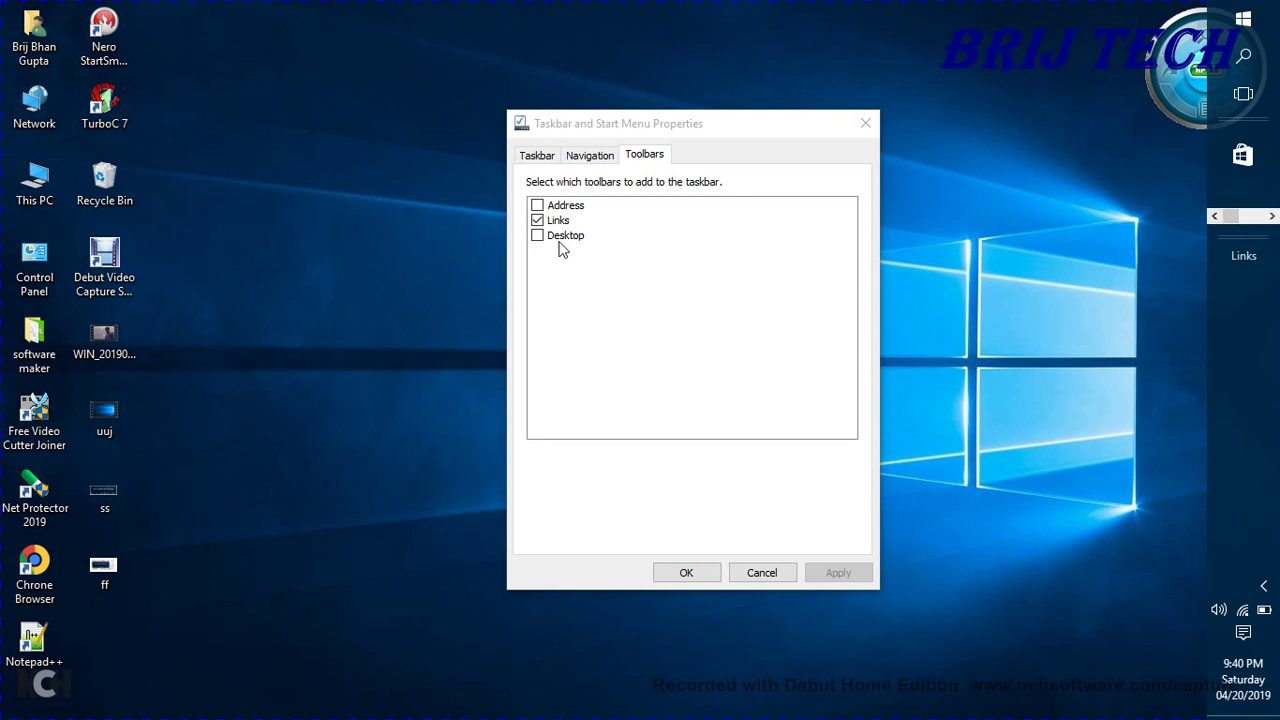
Step: Replace the taskbar's Links toolbar with the Address toolbar, and open its address list with "c" entered
left_click(537, 221)
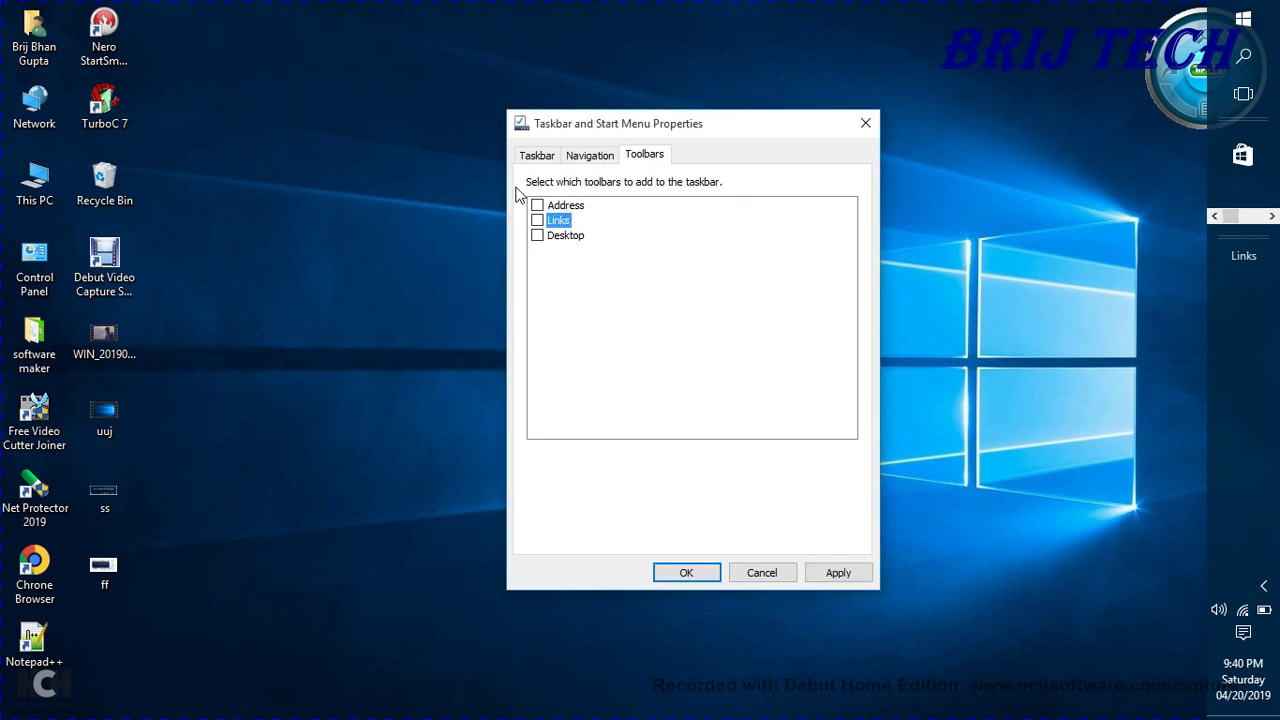
left_click(538, 206)
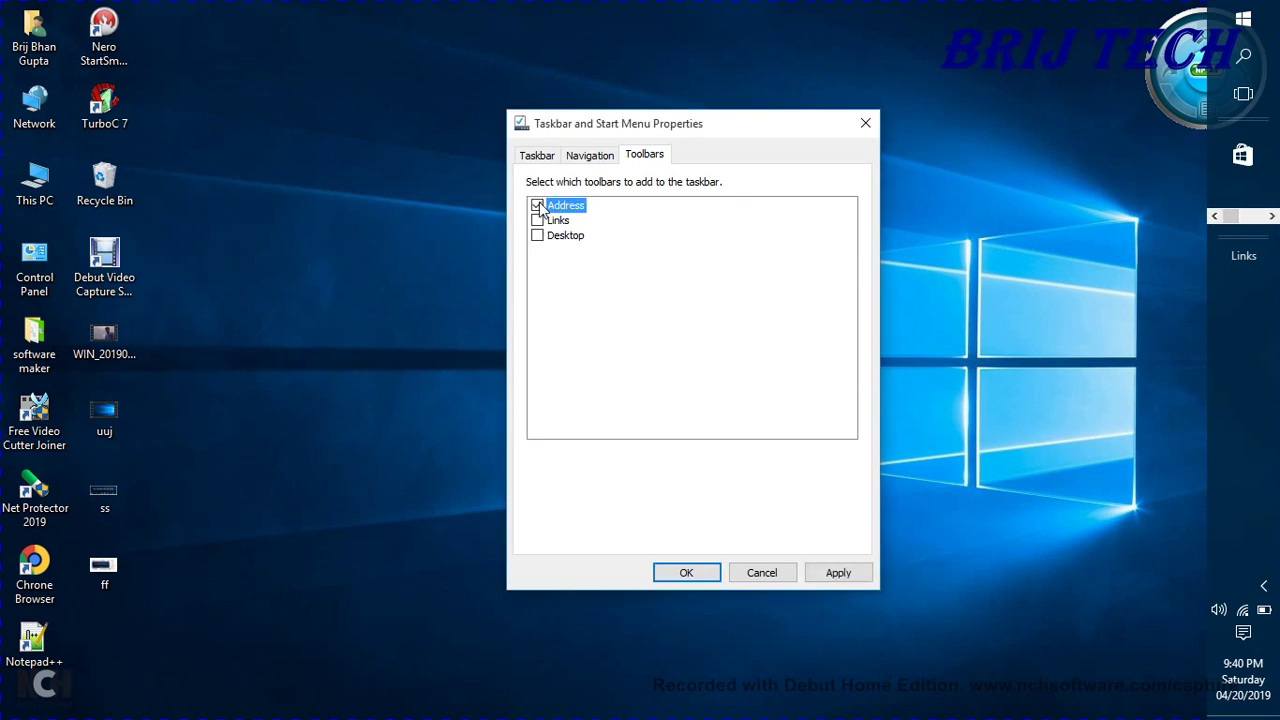
left_click(852, 576)
left_click(1230, 558)
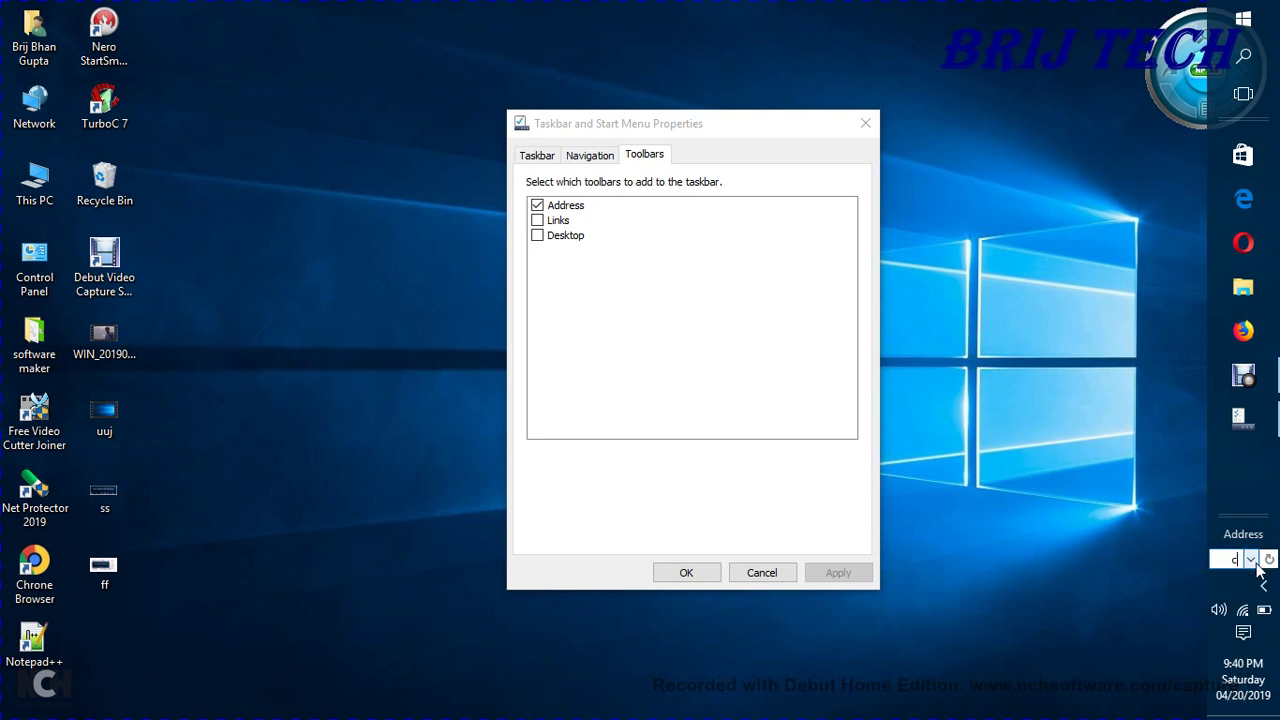
left_click(1251, 560)
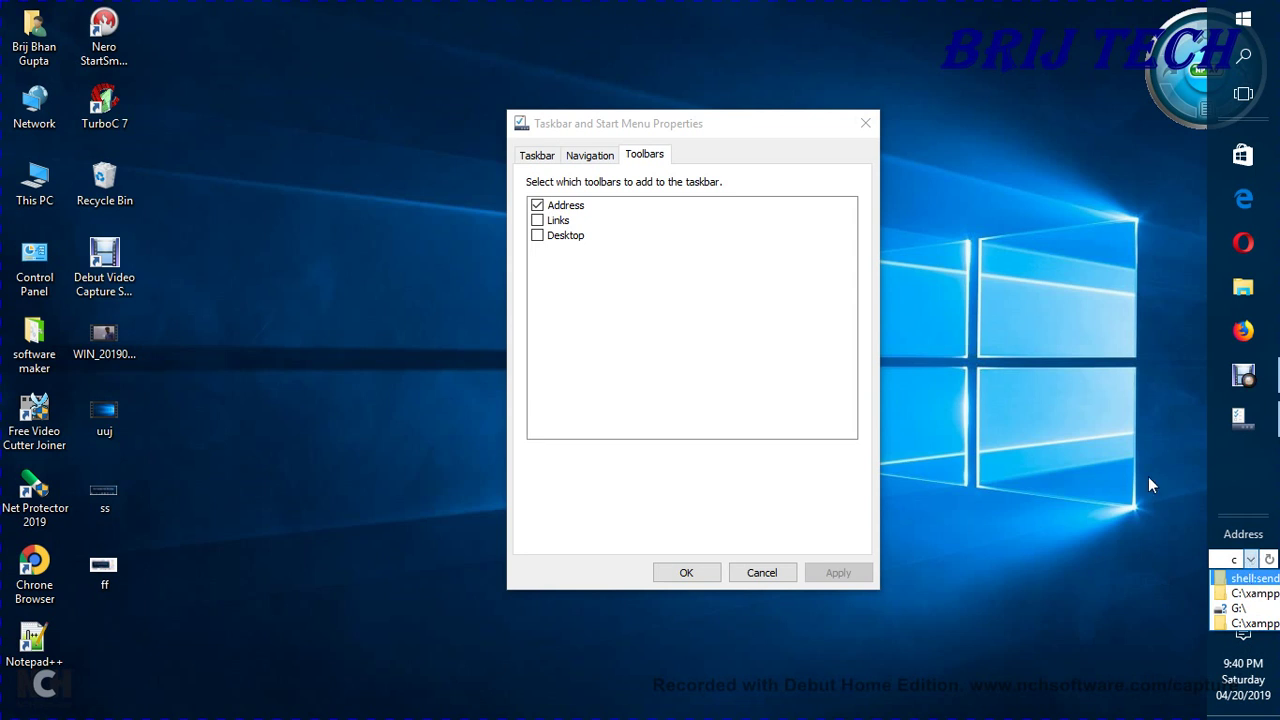
Step: Set the taskbar location on screen to Bottom and apply the change
left_click(537, 155)
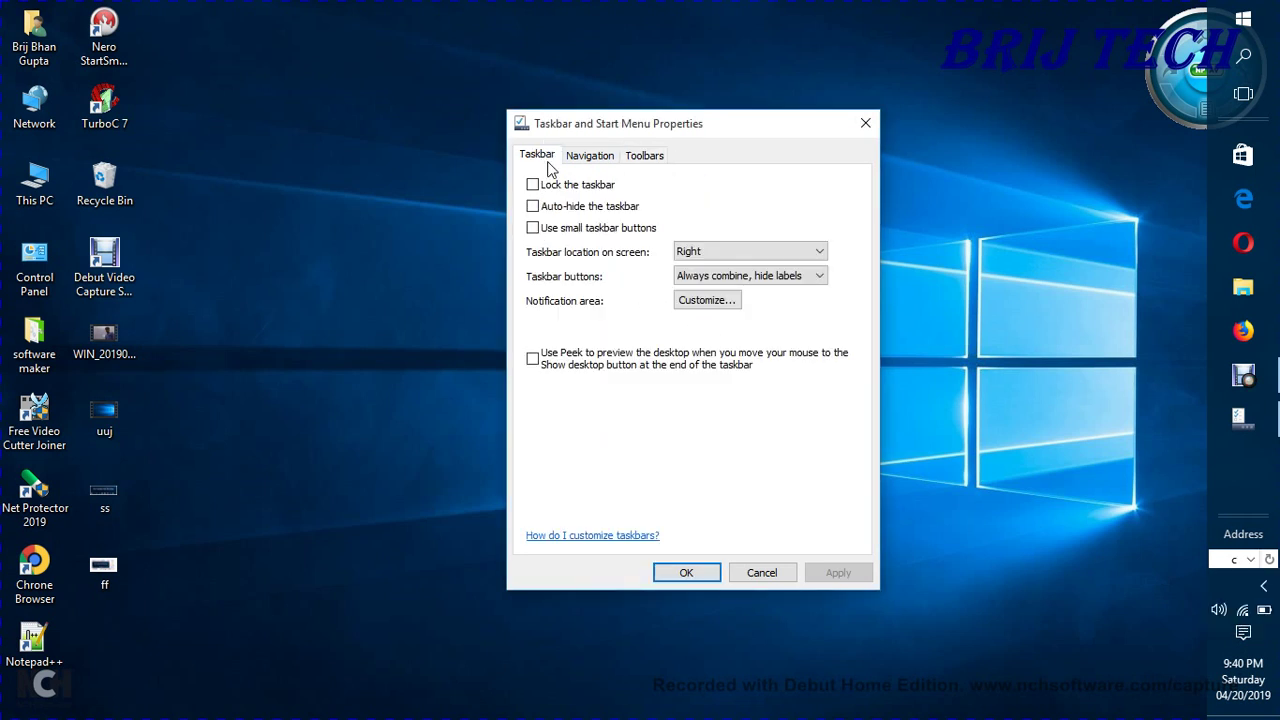
left_click(818, 254)
left_click(768, 268)
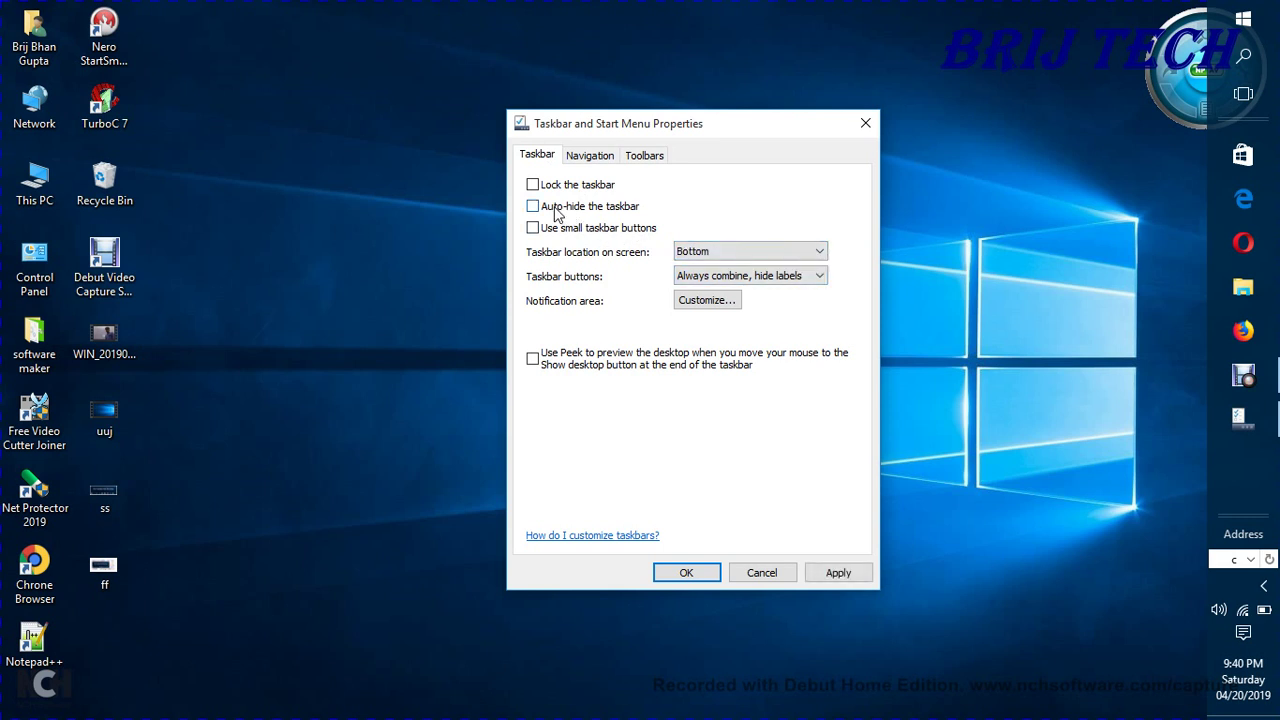
left_click(838, 572)
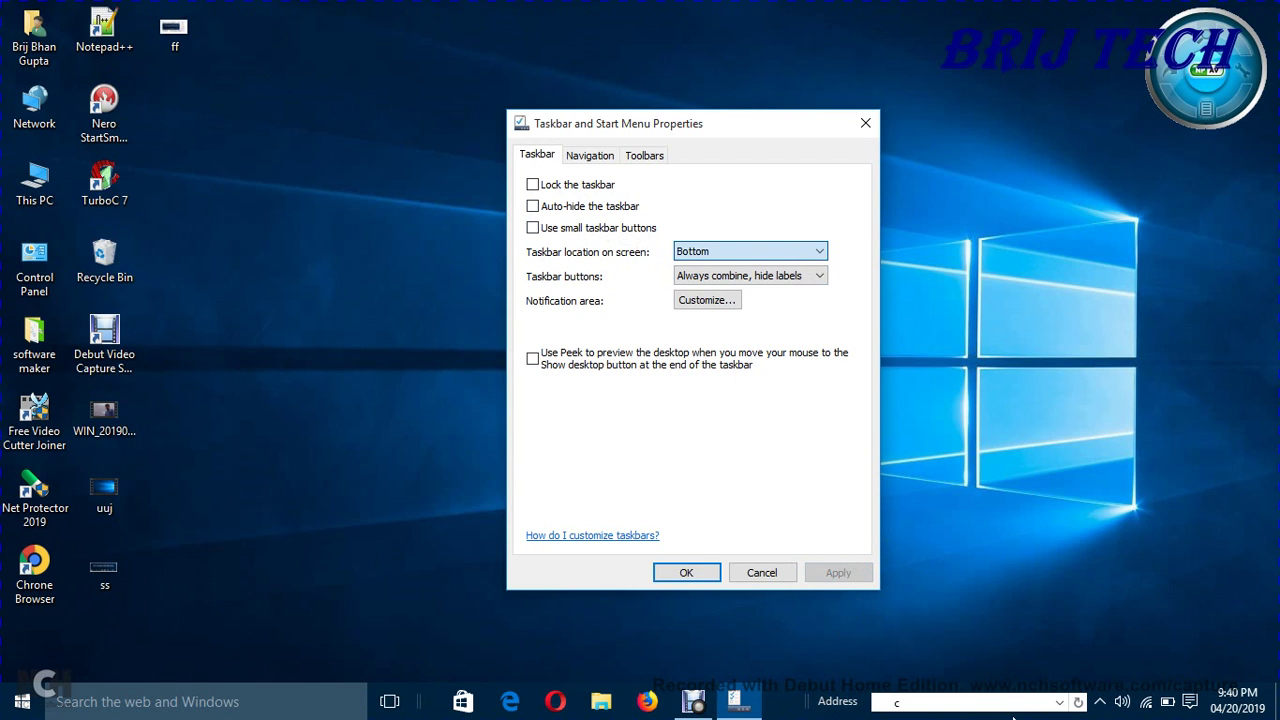
Step: Re-enter "c" in the taskbar's Address toolbar to view its suggestions
left_click(925, 704)
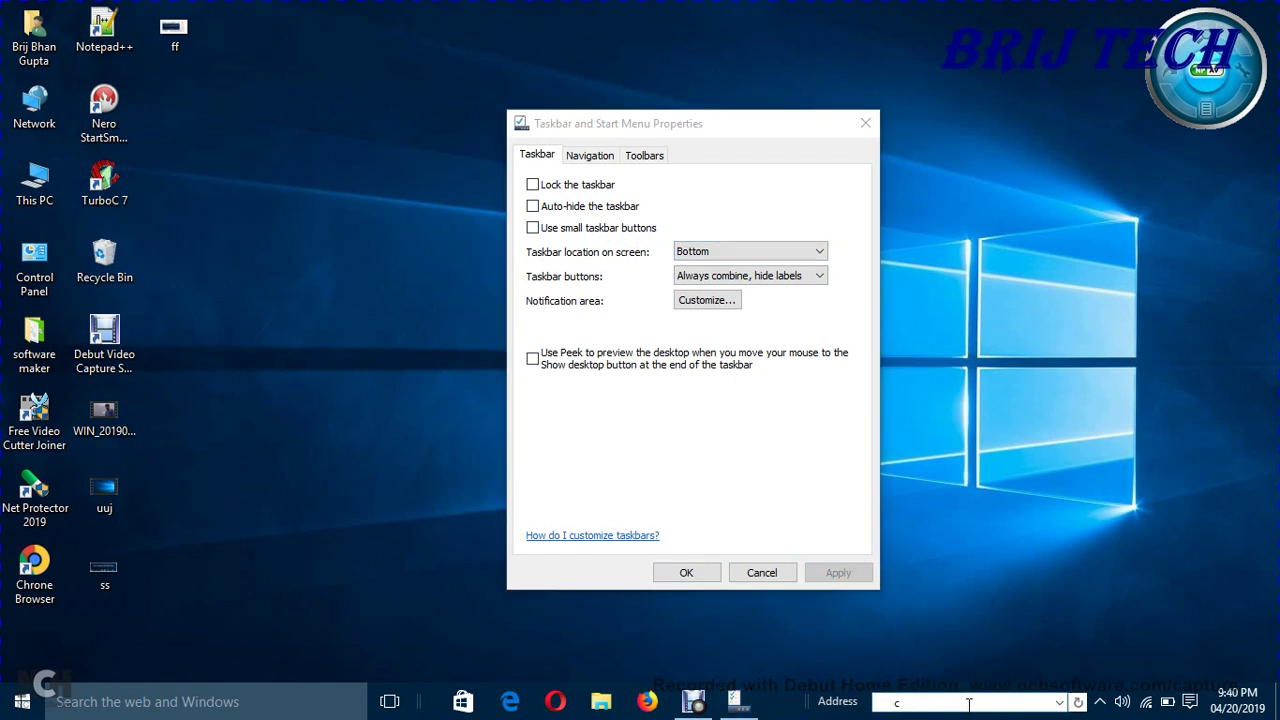
key("BackSpace")
type("c")
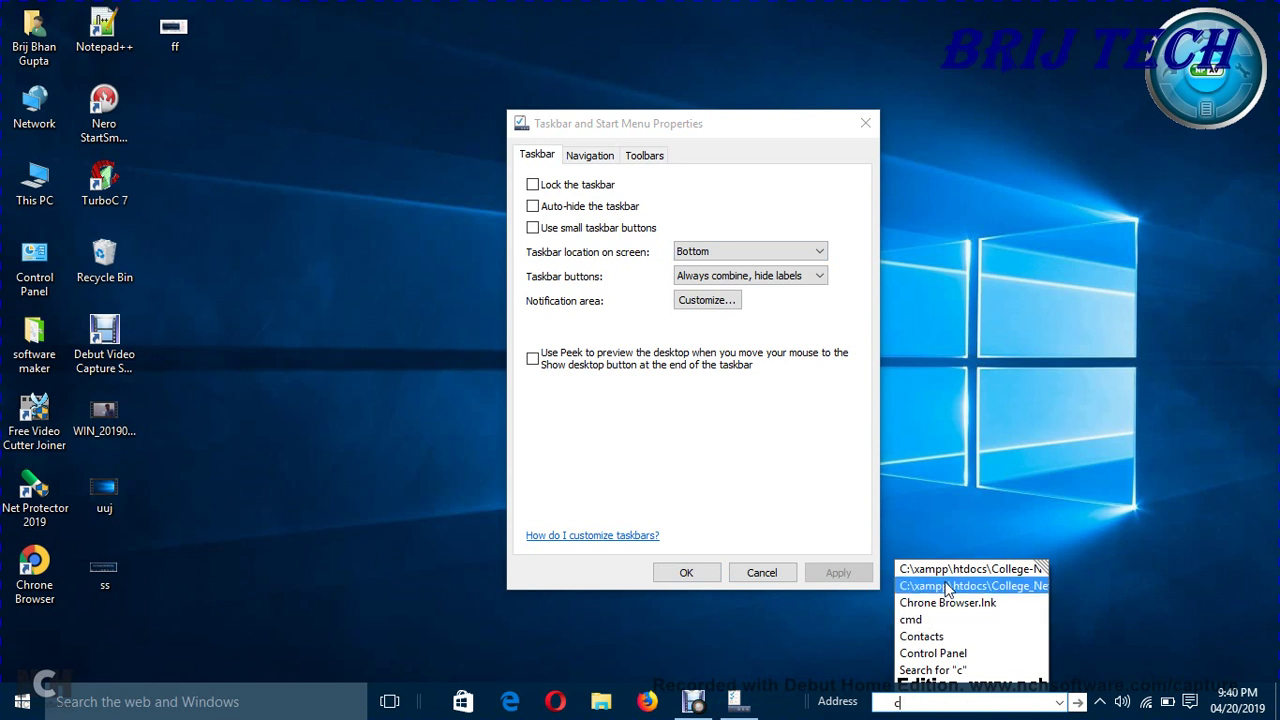
Step: Replace the taskbar's Address toolbar with the Desktop toolbar, and open the list of desktop items it holds
left_click(645, 156)
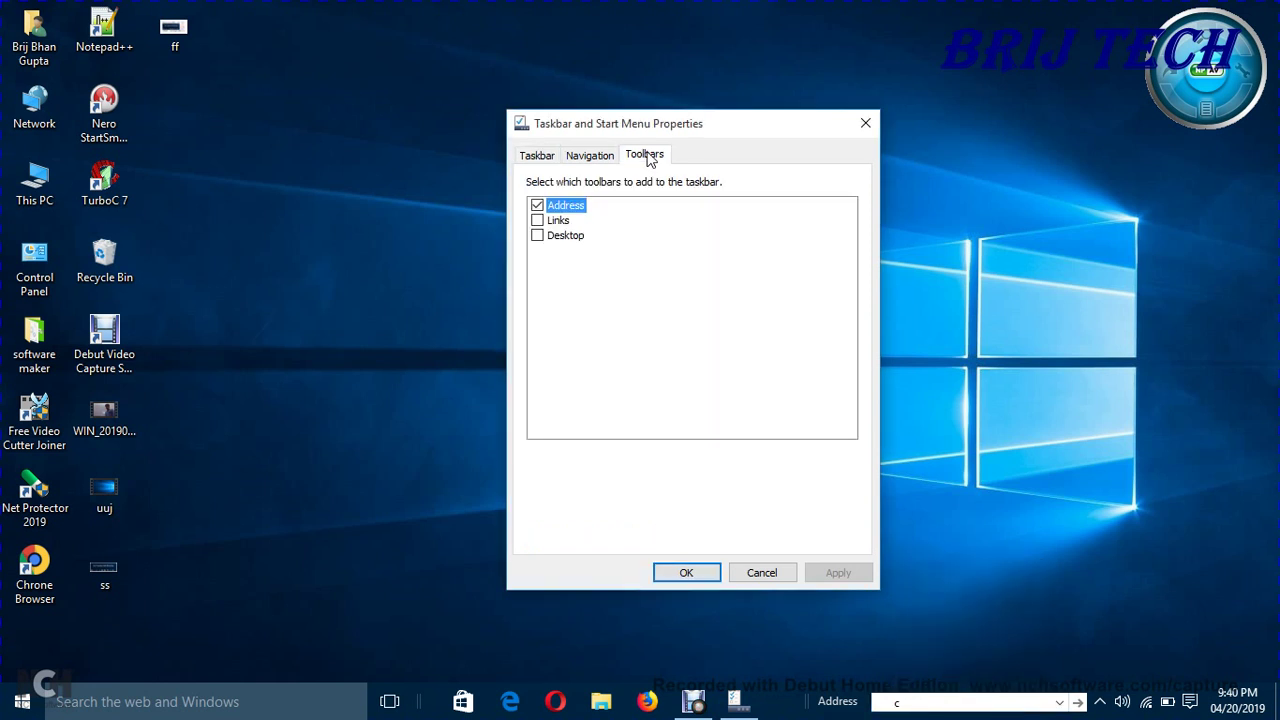
left_click(537, 206)
left_click(537, 235)
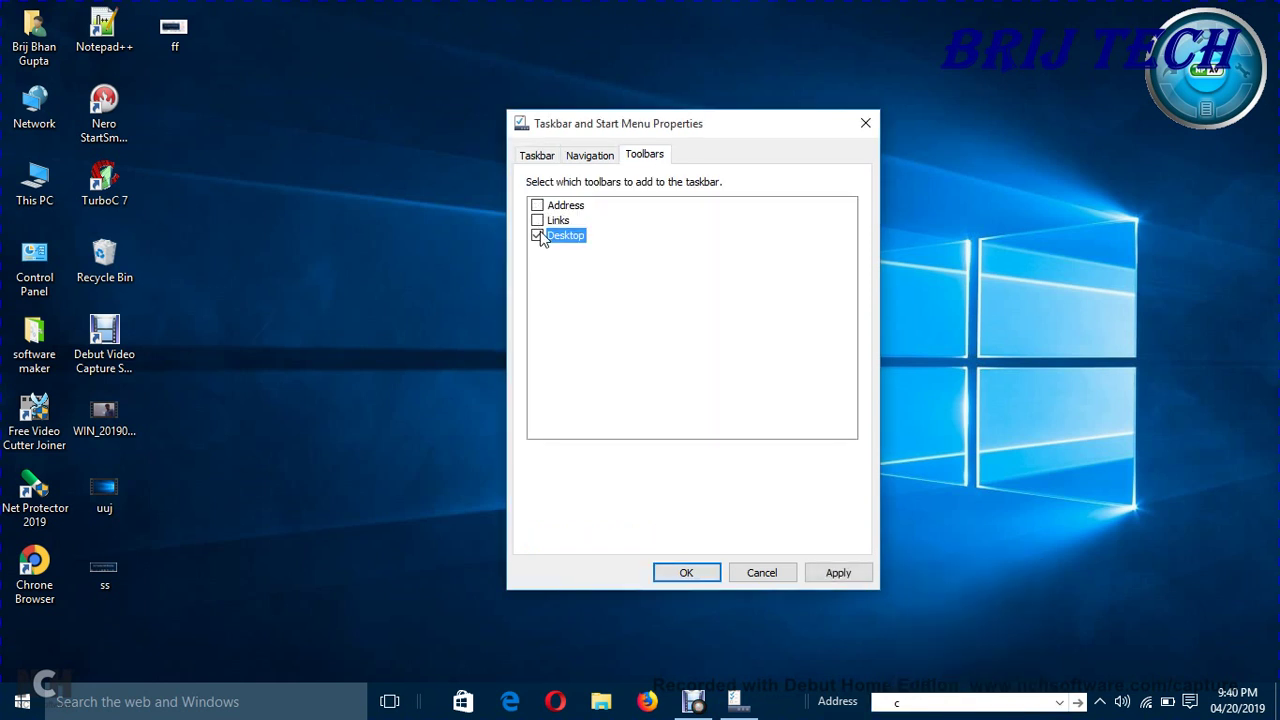
left_click(825, 578)
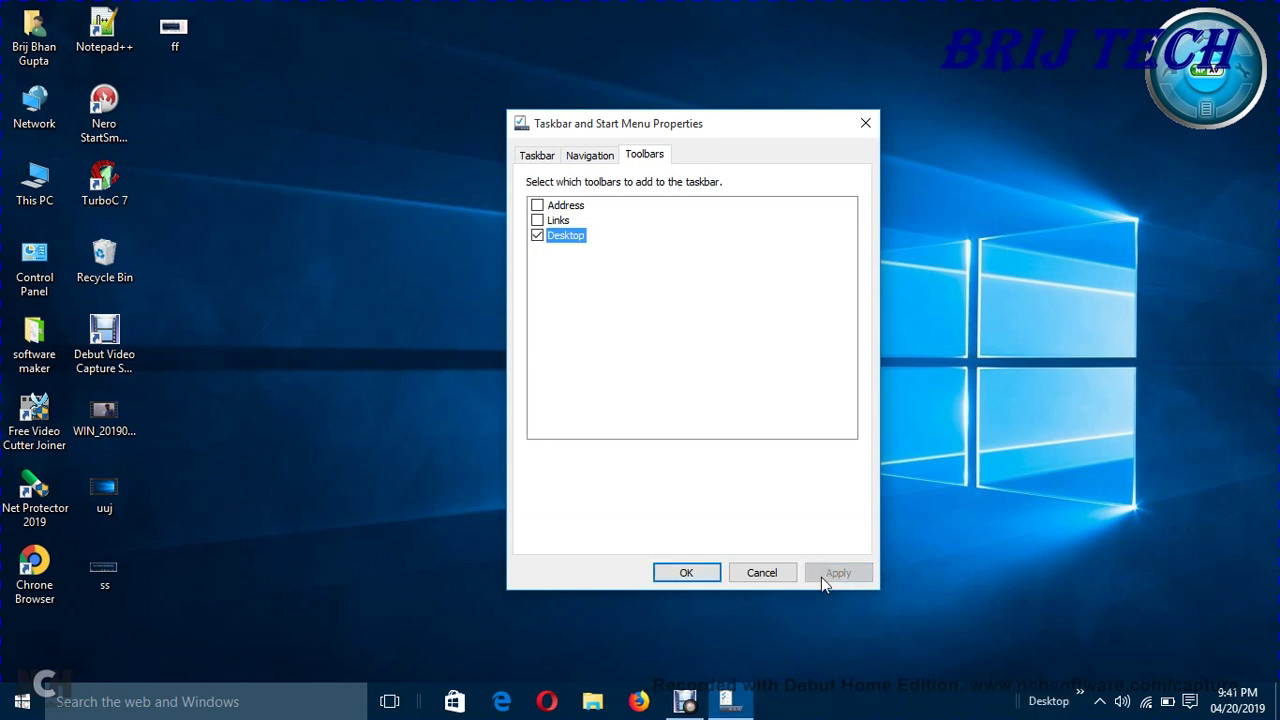
left_click(1082, 697)
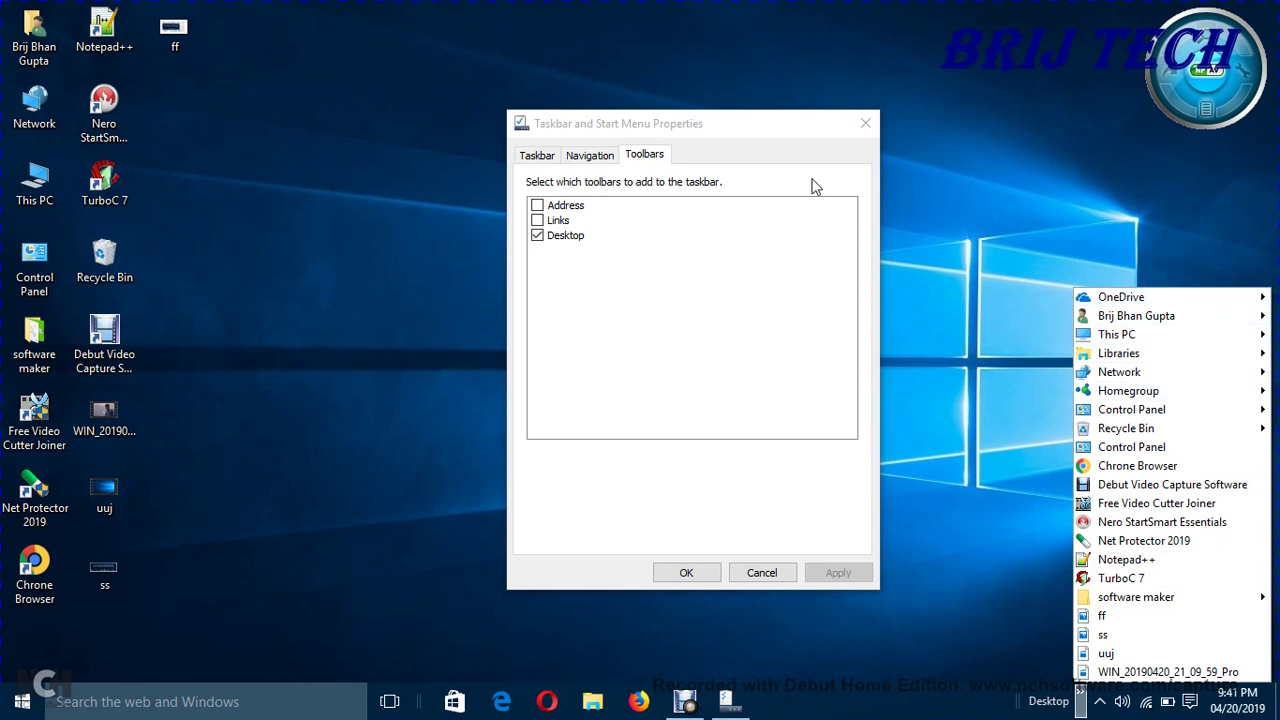
Step: Remove the Desktop toolbar from the taskbar, apply the change, and close the taskbar properties from the general taskbar settings
left_click(538, 235)
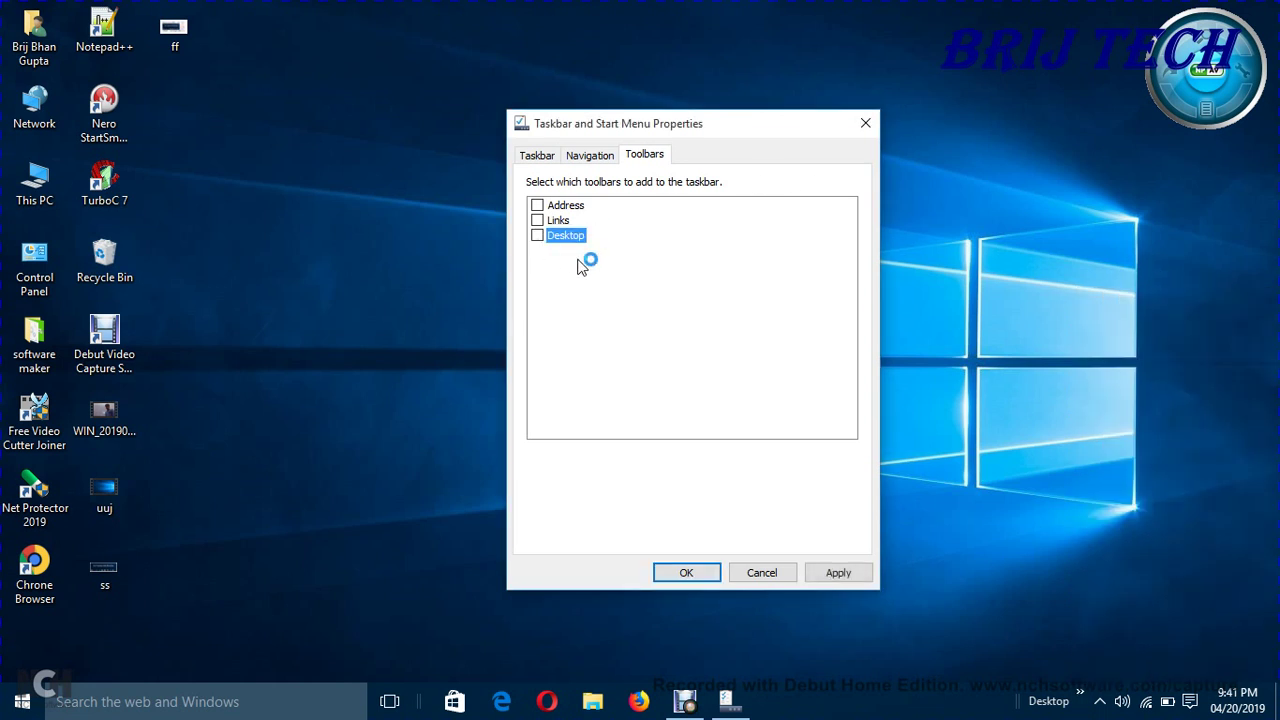
left_click(845, 572)
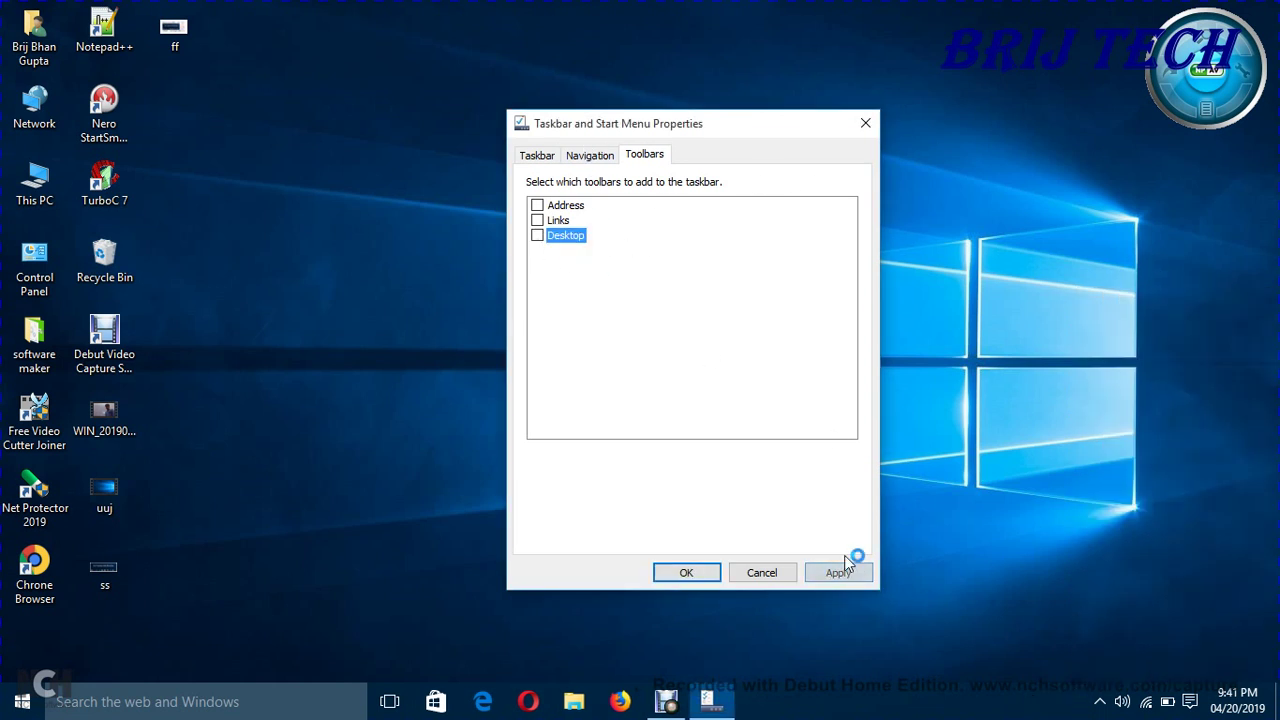
left_click(537, 156)
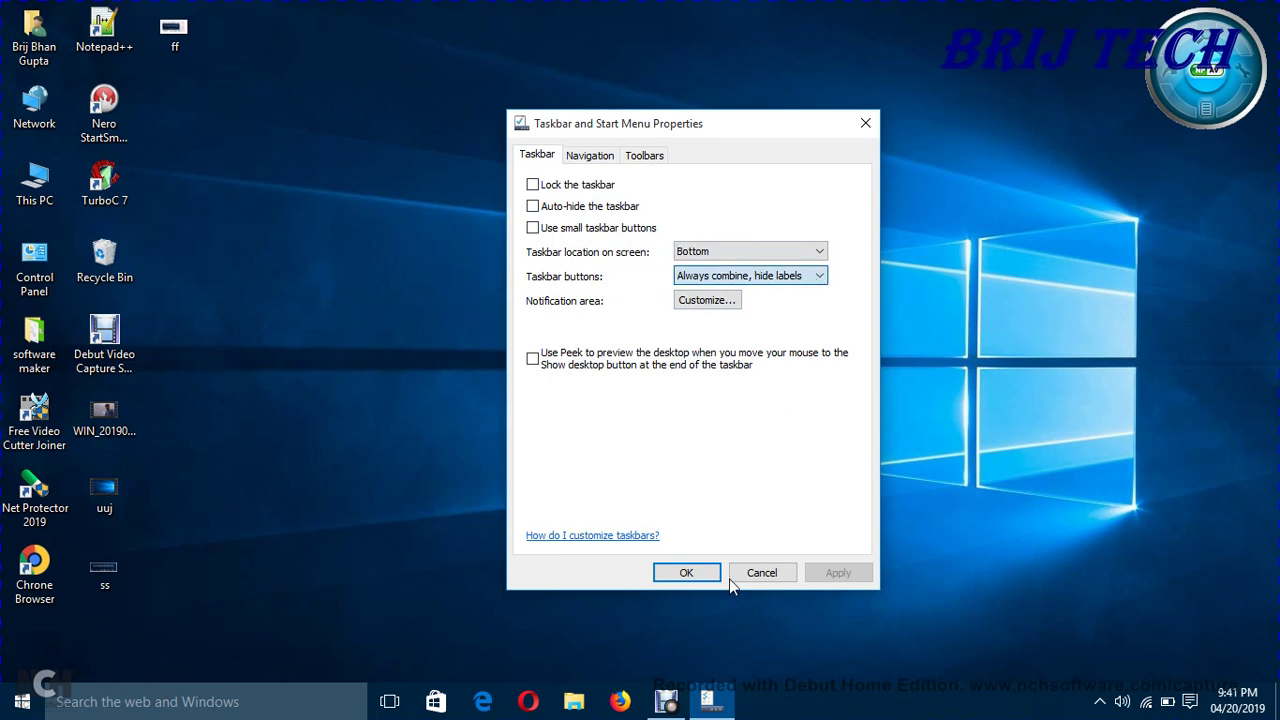
left_click(678, 573)
Step: Refresh the desktop three times
right_click(702, 317)
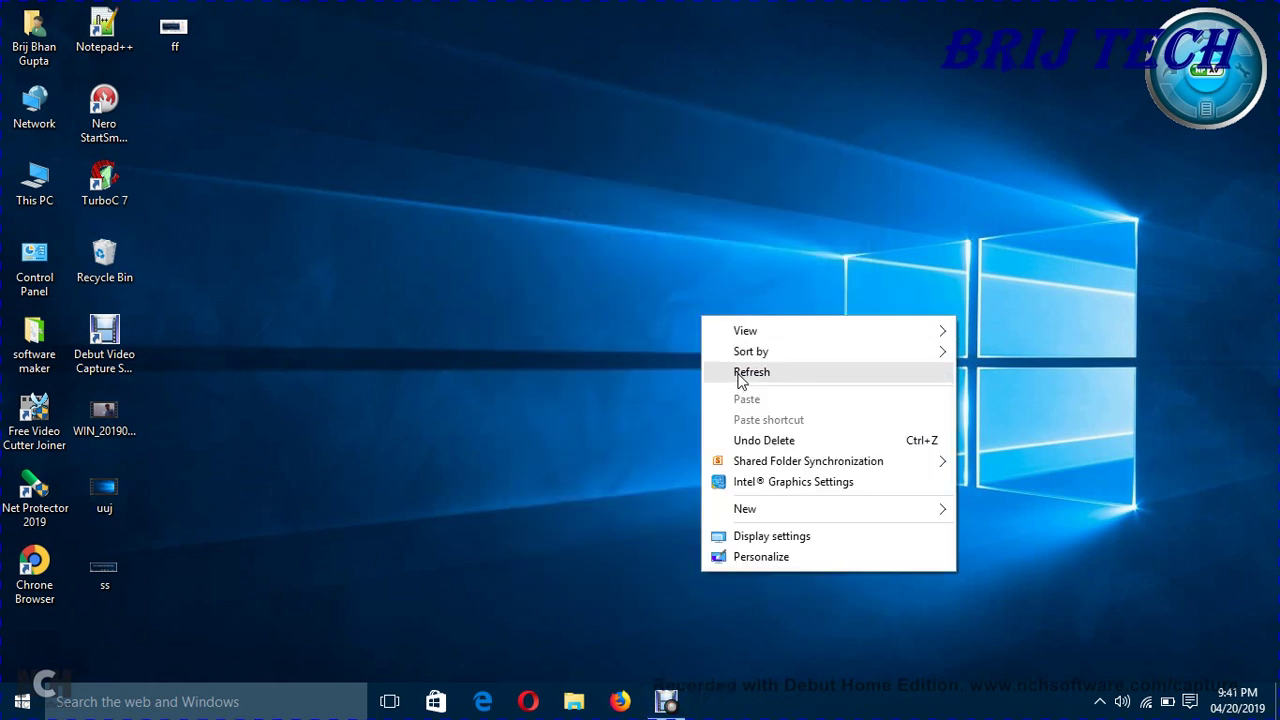
left_click(744, 372)
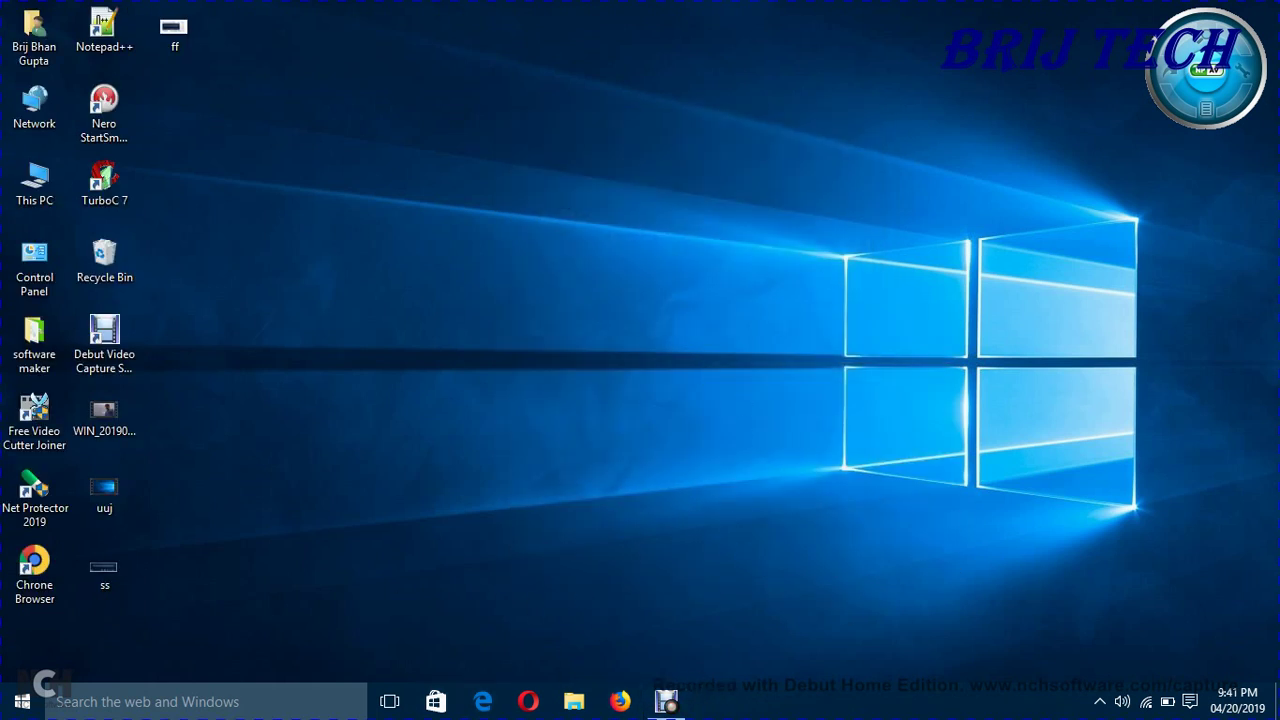
right_click(651, 336)
left_click(672, 387)
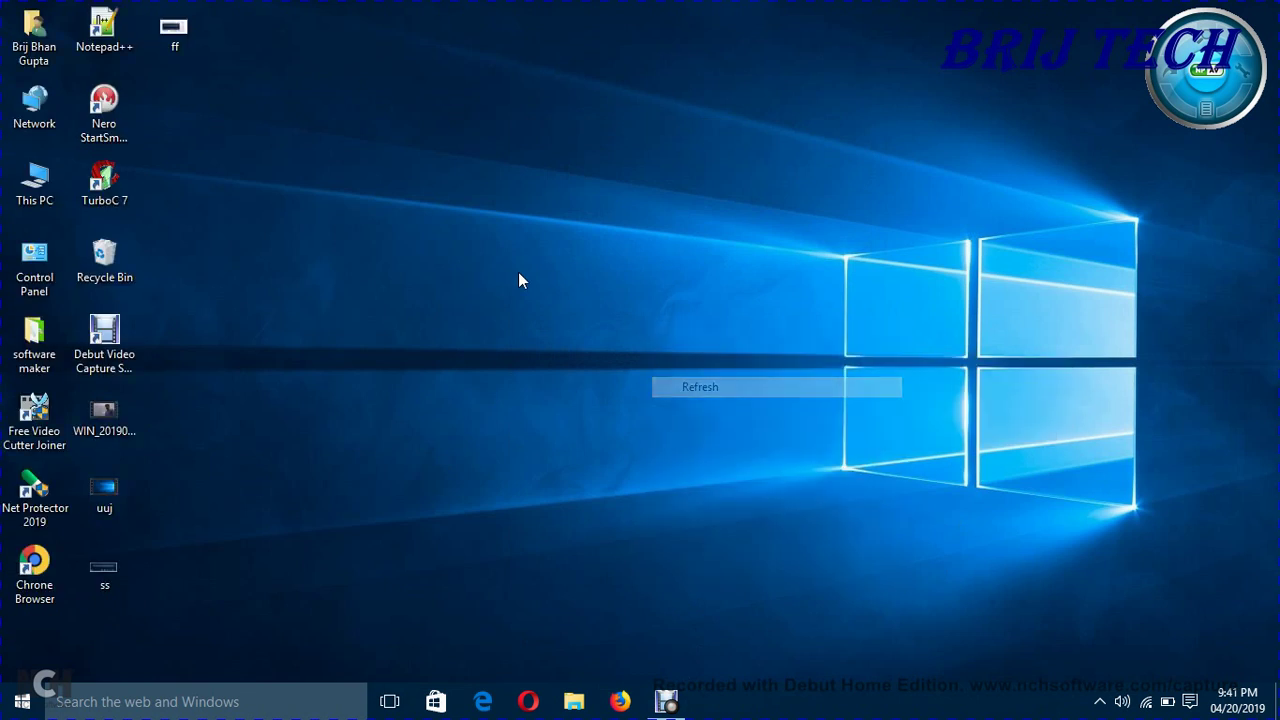
right_click(518, 273)
left_click(532, 321)
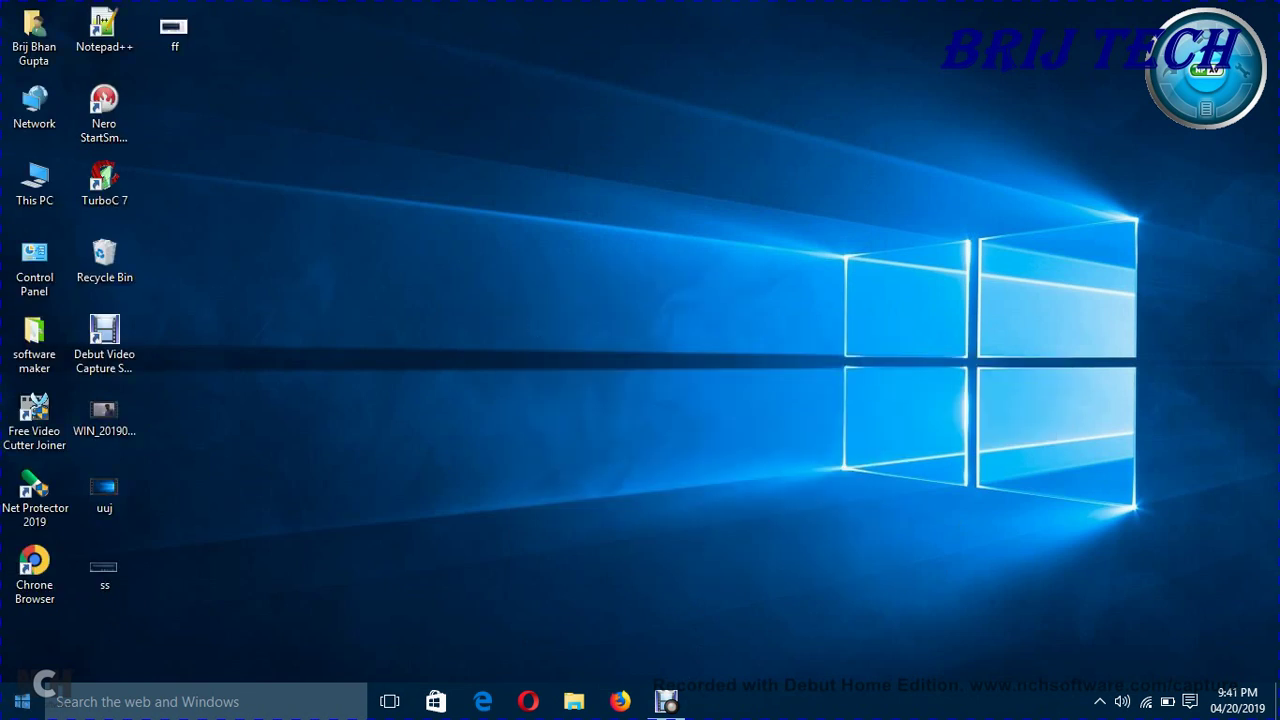
Step: View the Start menu and the Windows search pane, dismissing each to return to the desktop
left_click(22, 701)
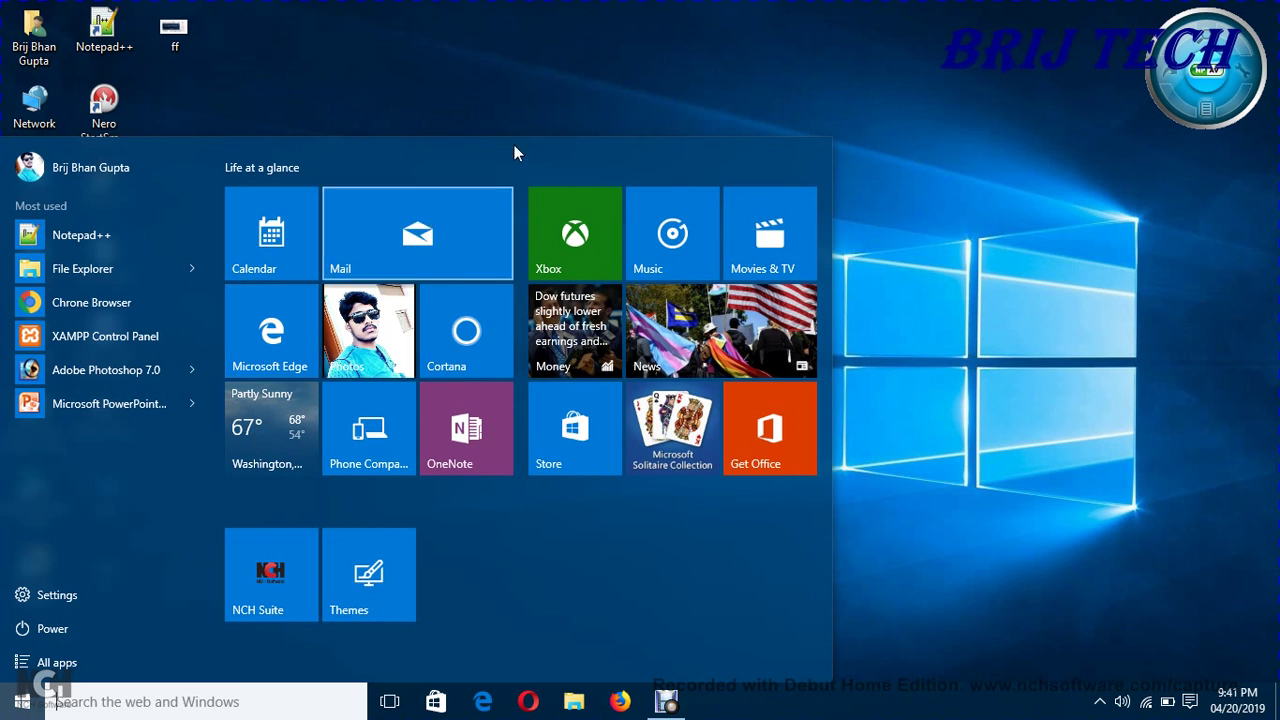
left_click(577, 89)
key("super+s")
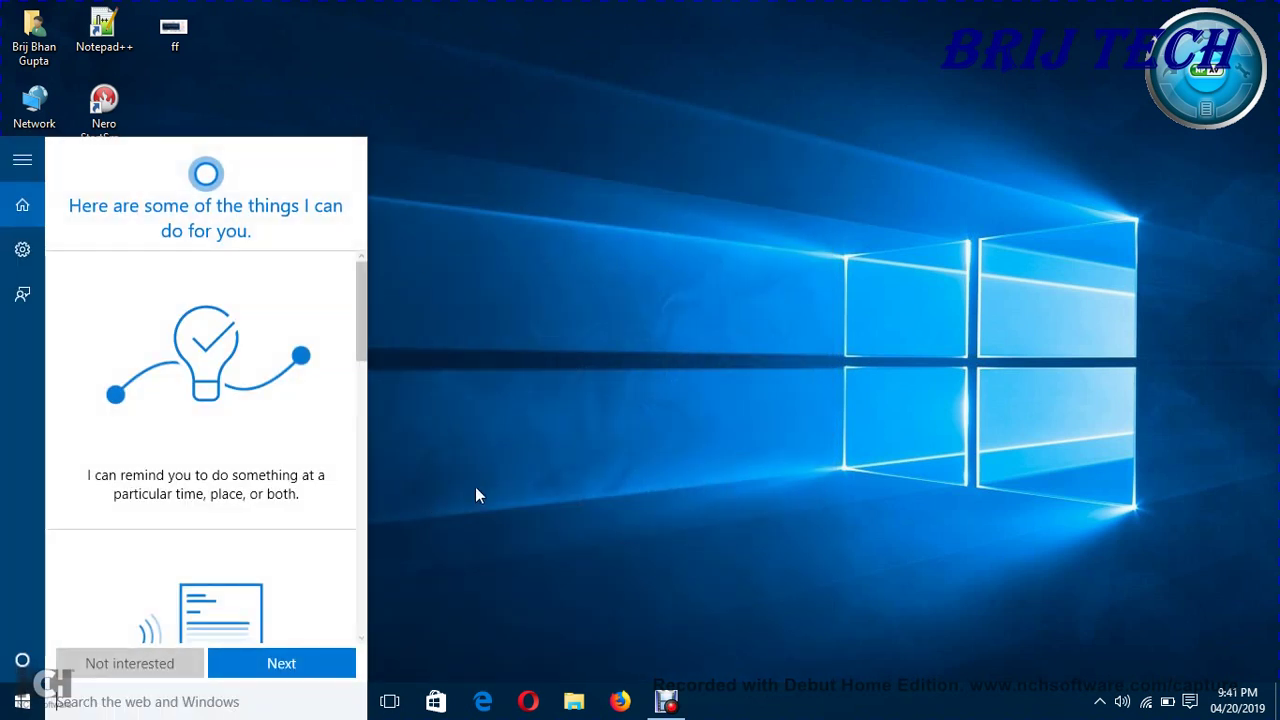
left_click(411, 546)
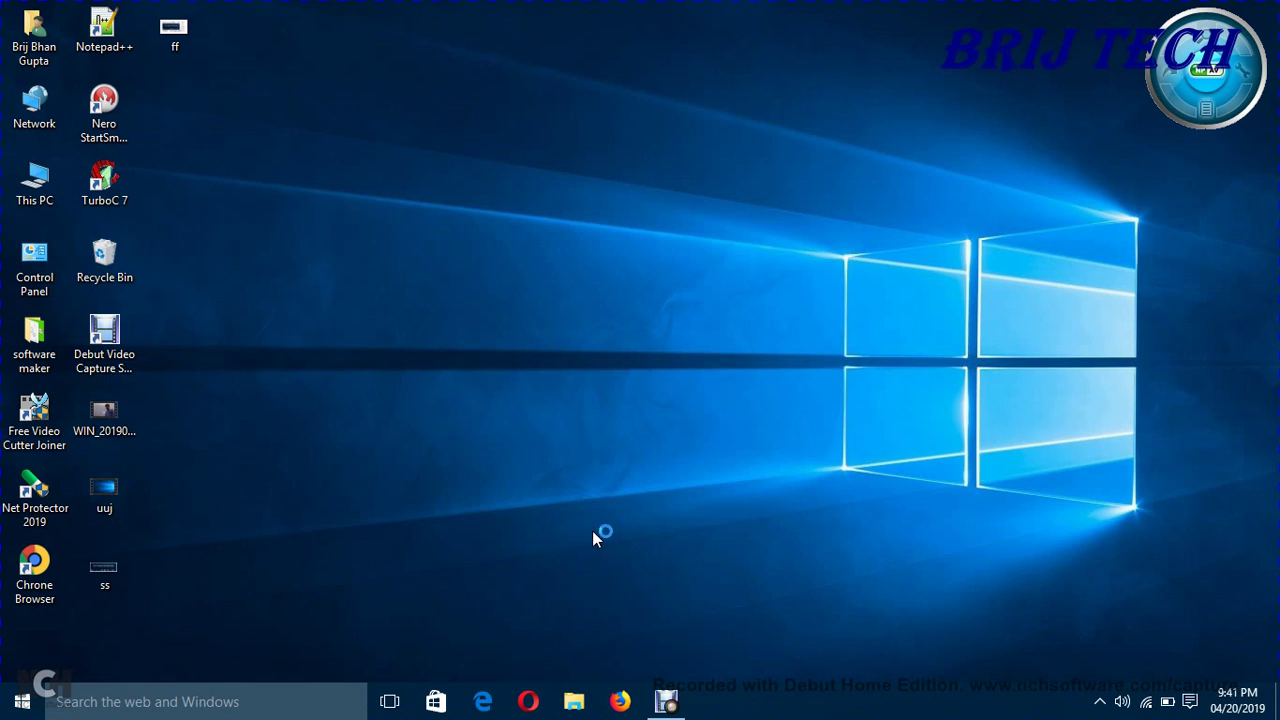
Step: Refresh the desktop five times in a row
right_click(560, 341)
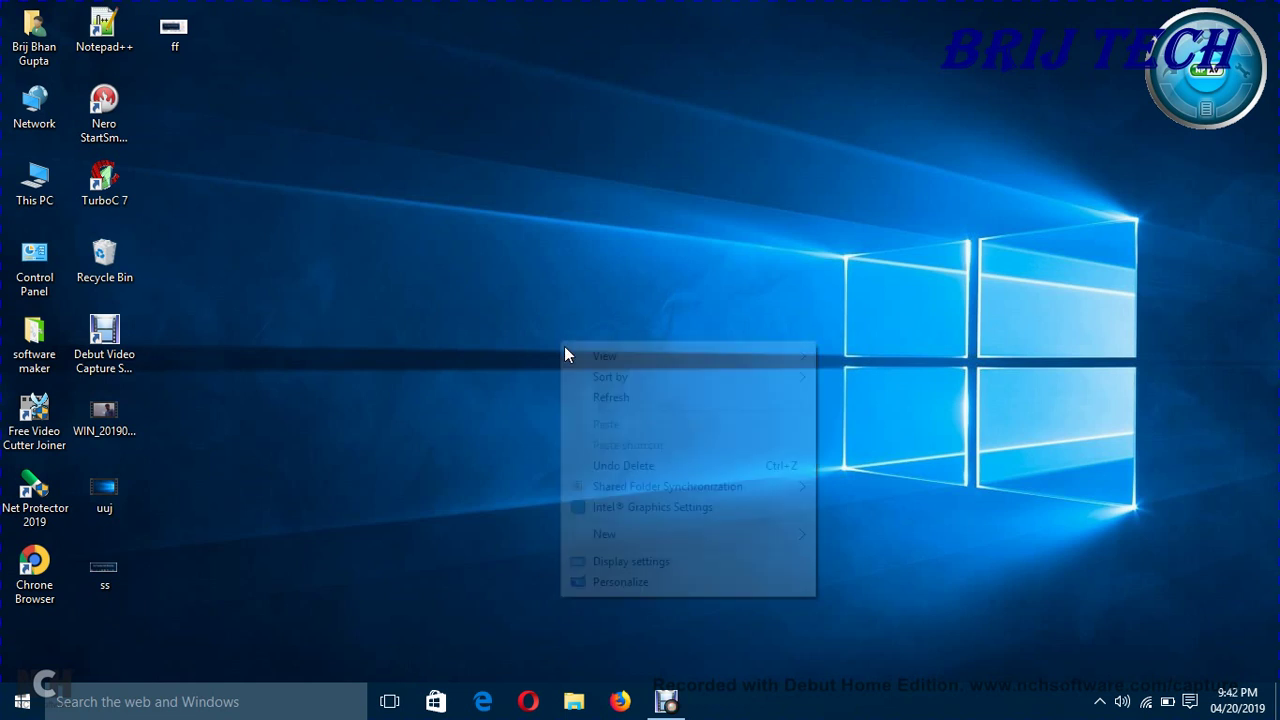
left_click(583, 398)
right_click(562, 224)
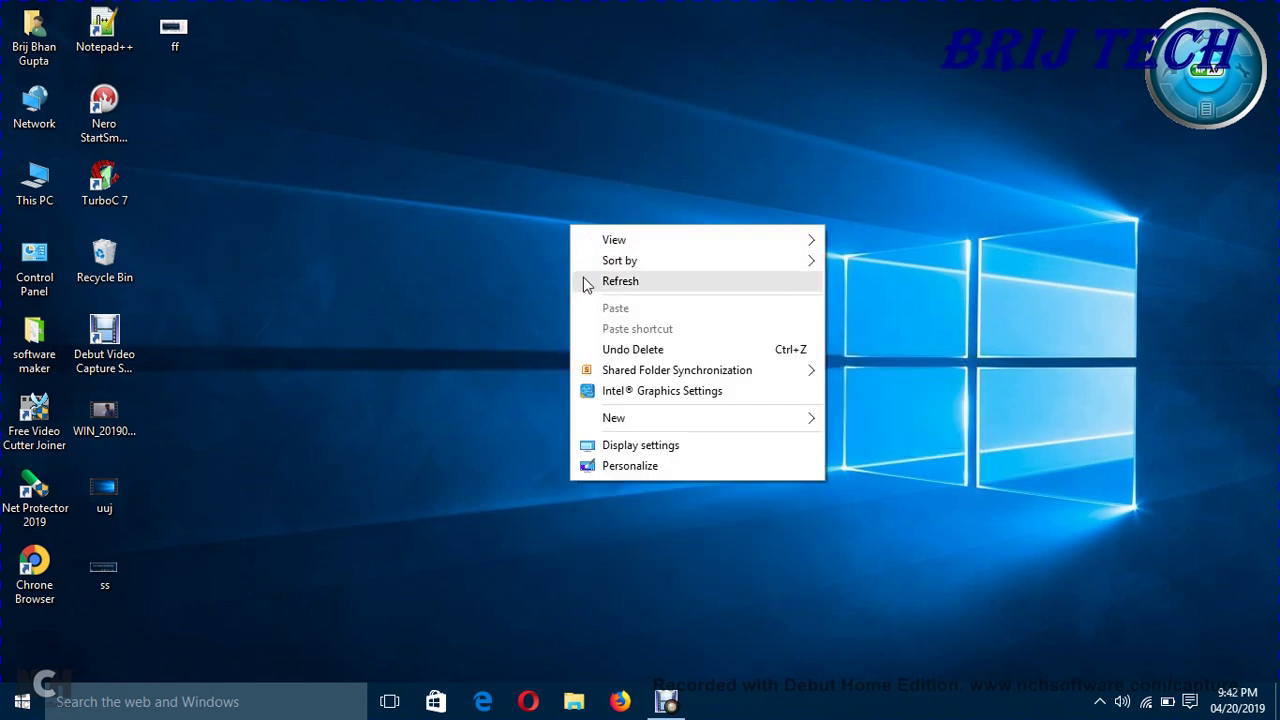
left_click(586, 281)
right_click(562, 216)
left_click(590, 274)
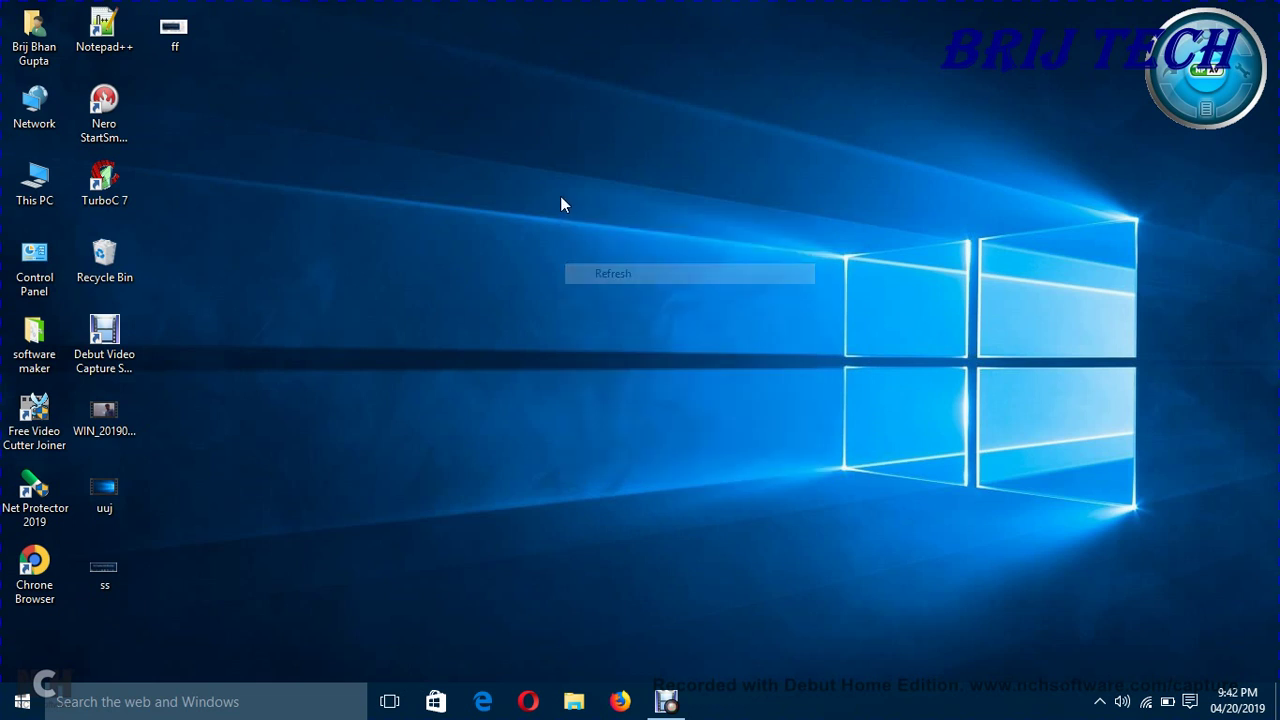
right_click(561, 197)
left_click(583, 255)
right_click(557, 186)
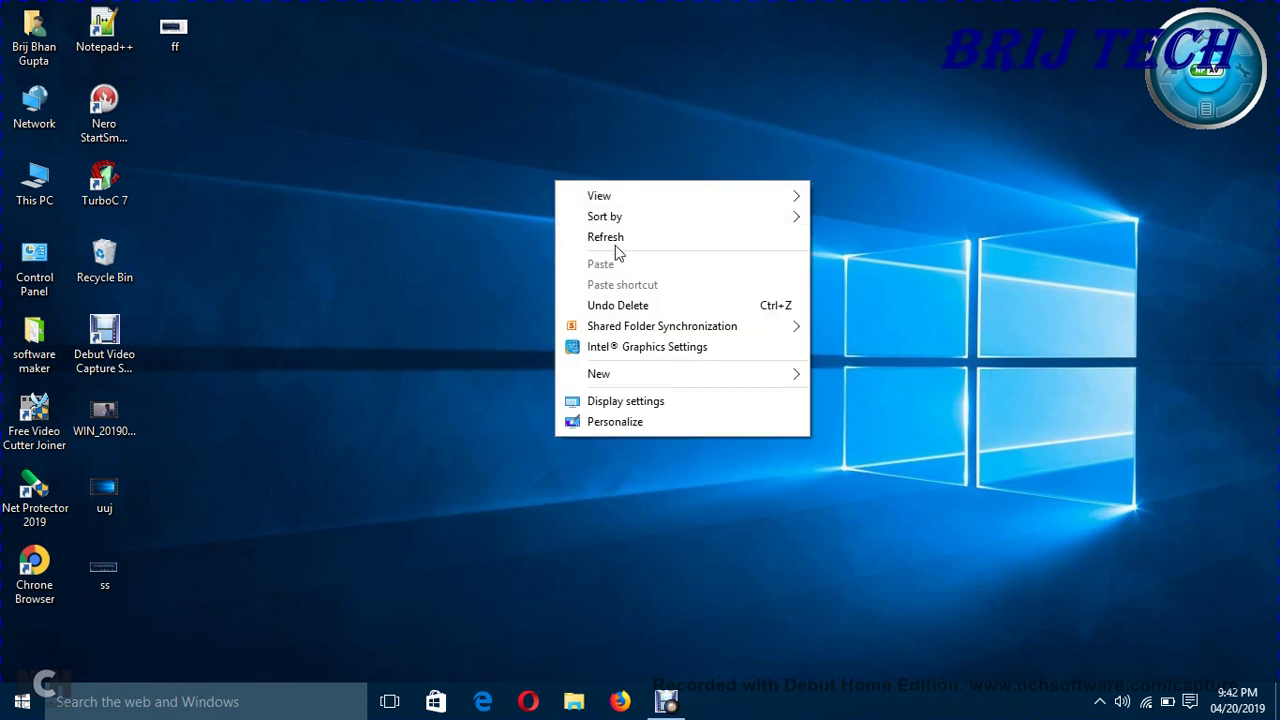
left_click(607, 237)
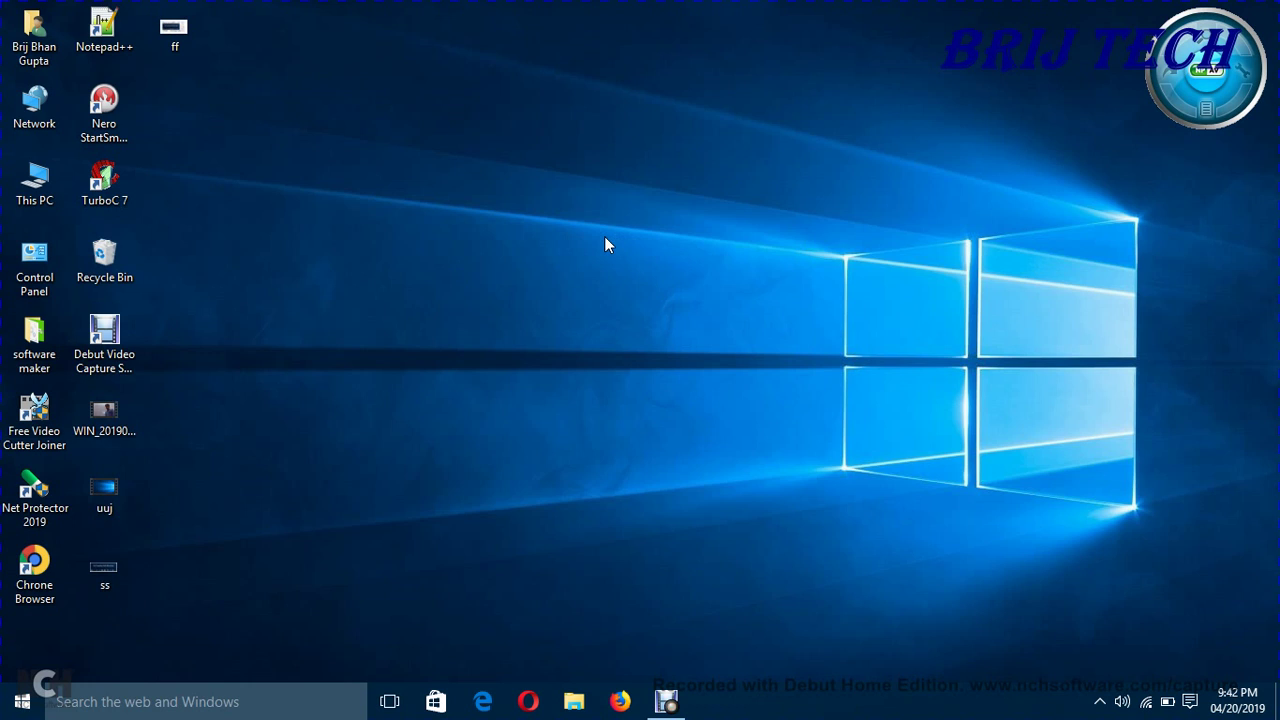